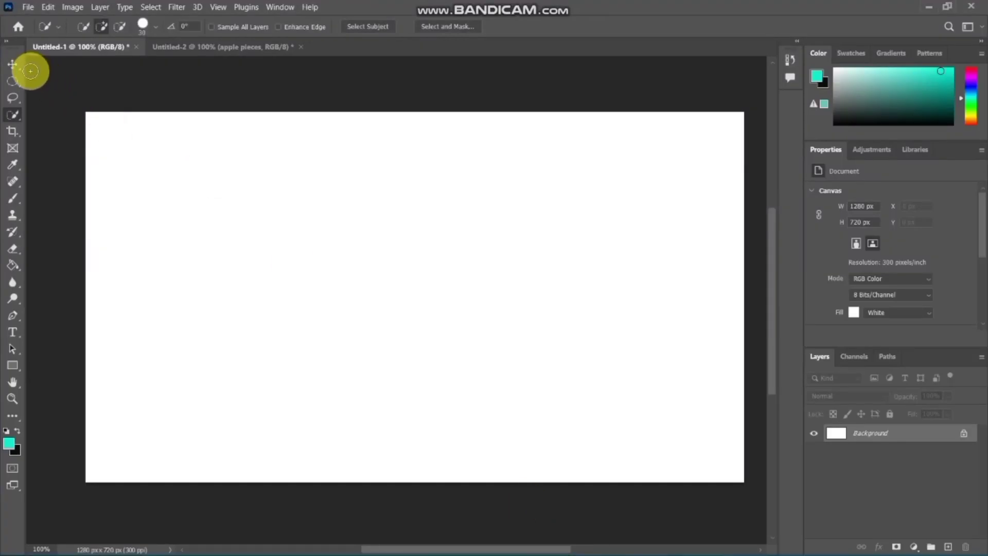
Step: Embed 'wood table.webp' as a new layer and enlarge it to cover the whole canvas
click(13, 66)
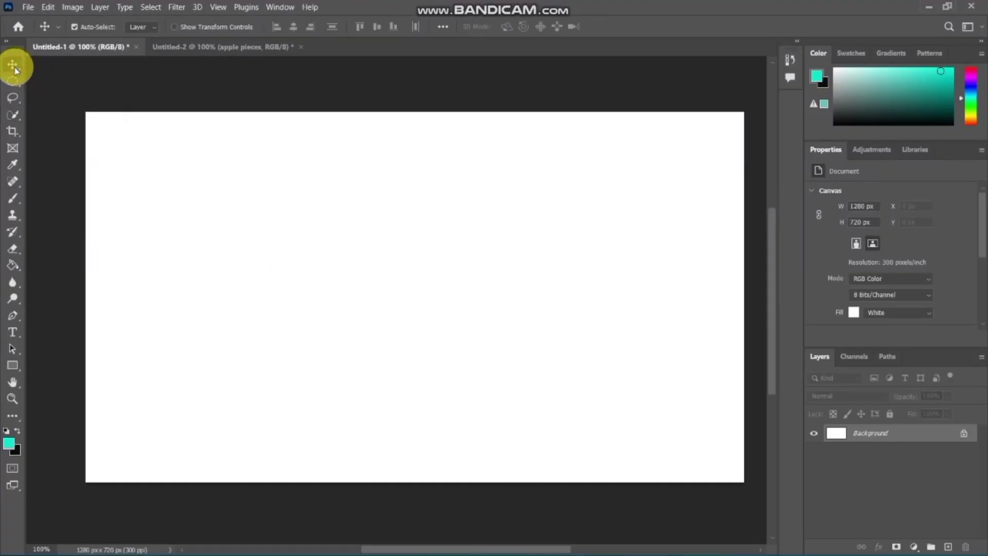
click(28, 7)
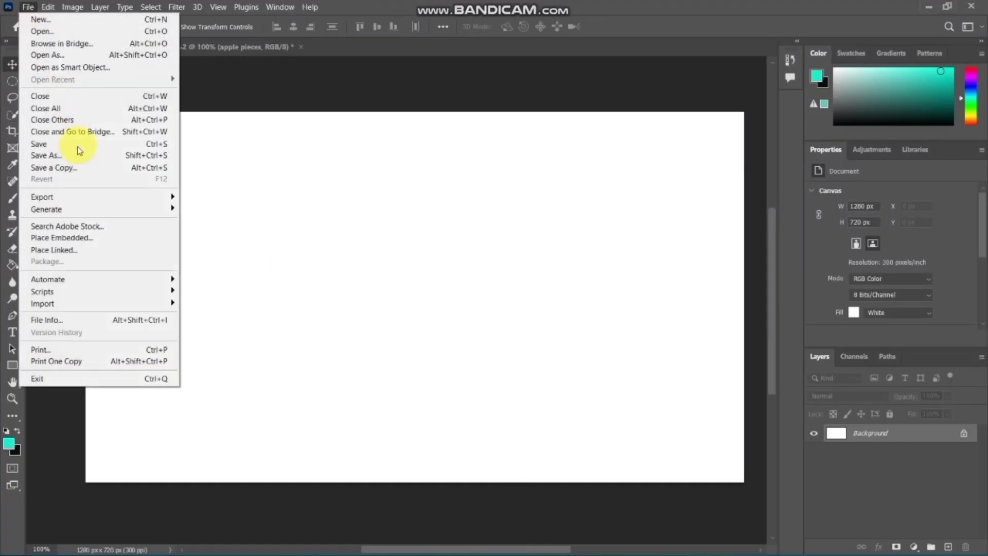
click(94, 240)
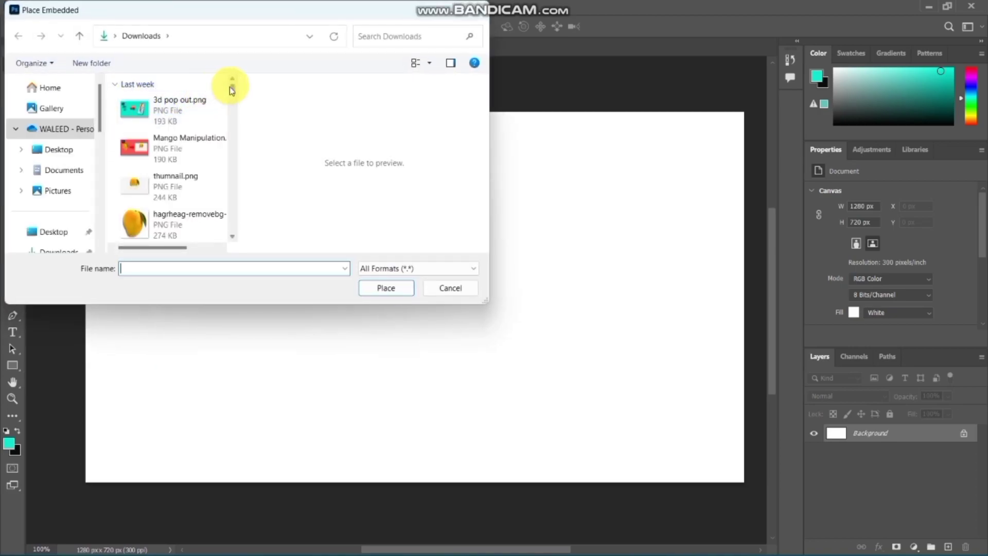
mouse_move(232, 88)
mouse_down()
mouse_move(234, 119)
mouse_move(230, 106)
mouse_up()
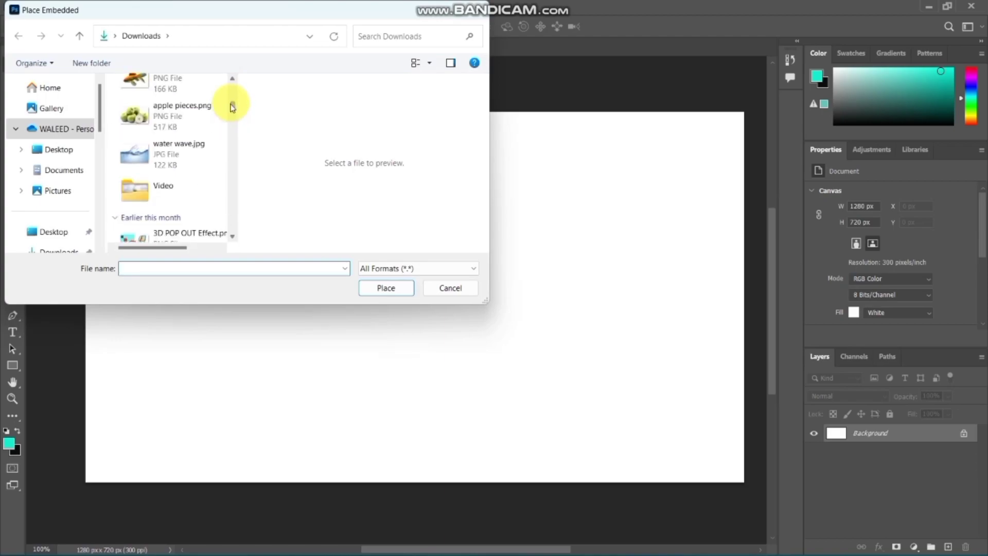
scroll(231, 106, up, 1)
click(199, 94)
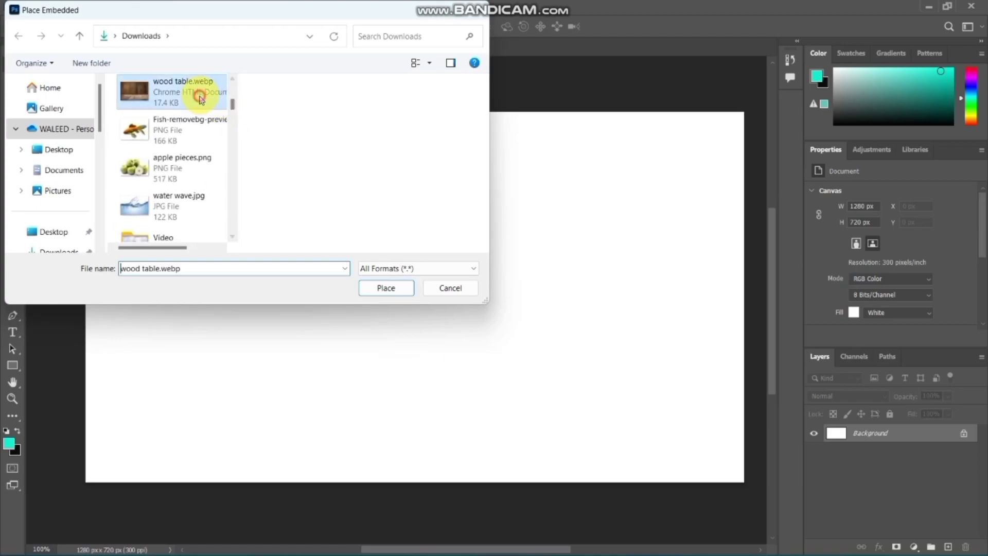
click(396, 288)
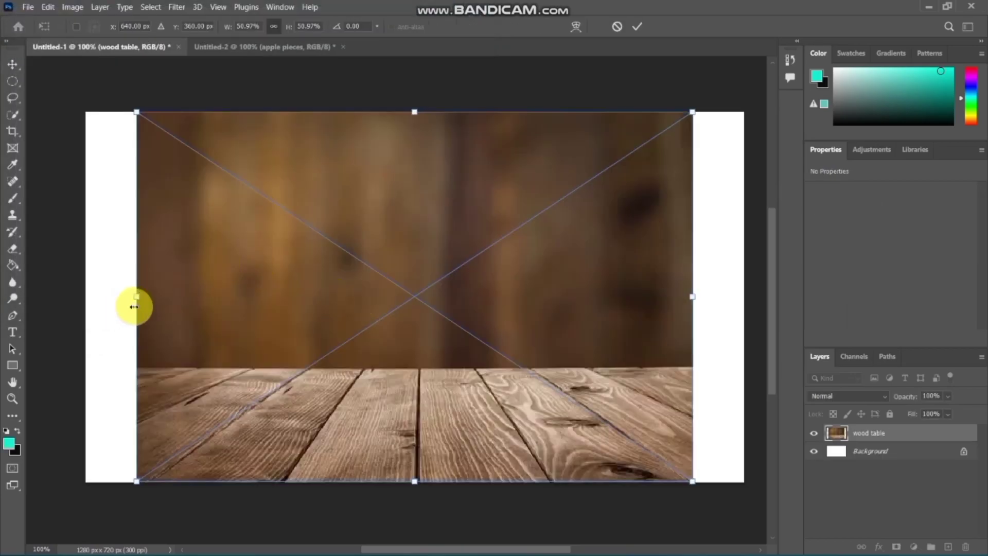
drag(133, 300, 85, 296)
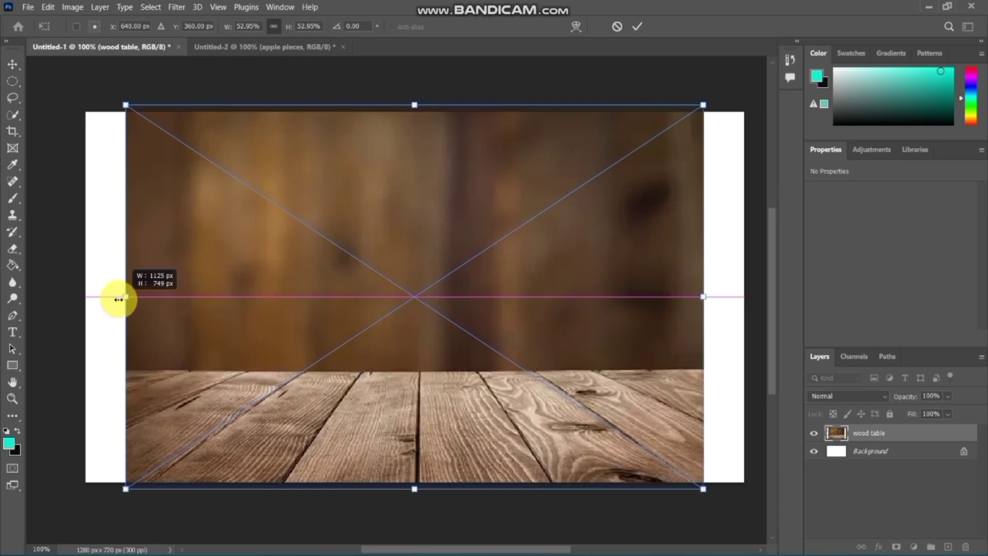
key(Return)
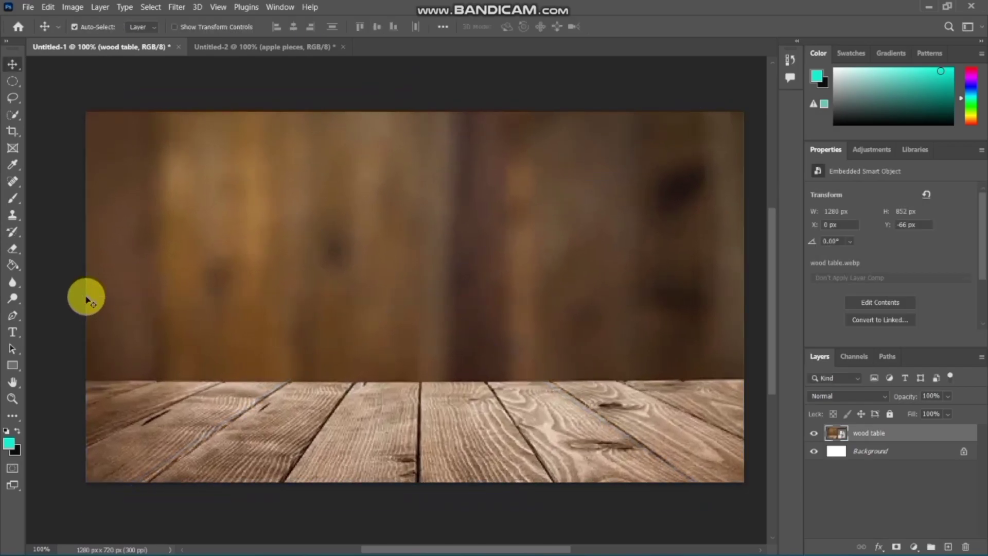
Step: Embed the green apple PNG, shrink it and set it on the tabletop near centre
click(26, 7)
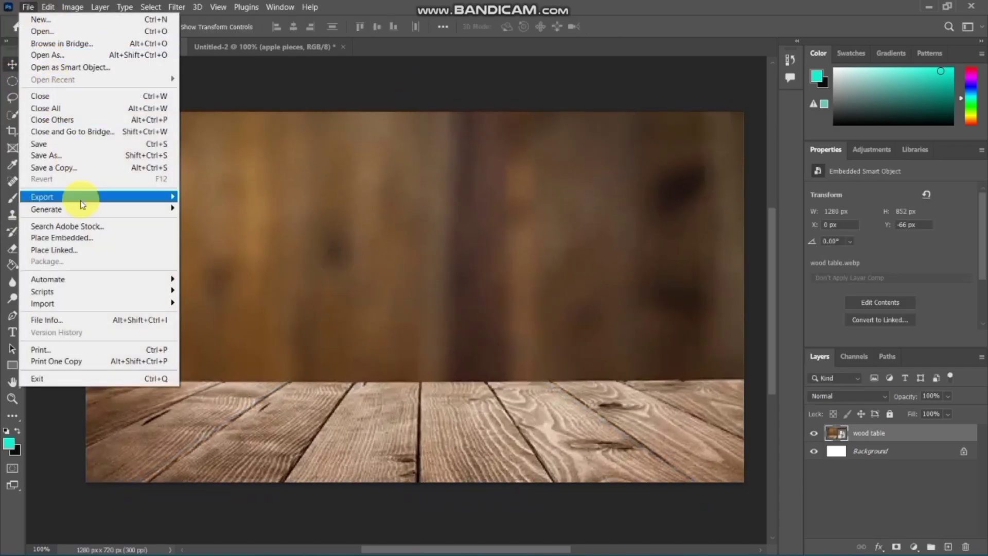
click(91, 241)
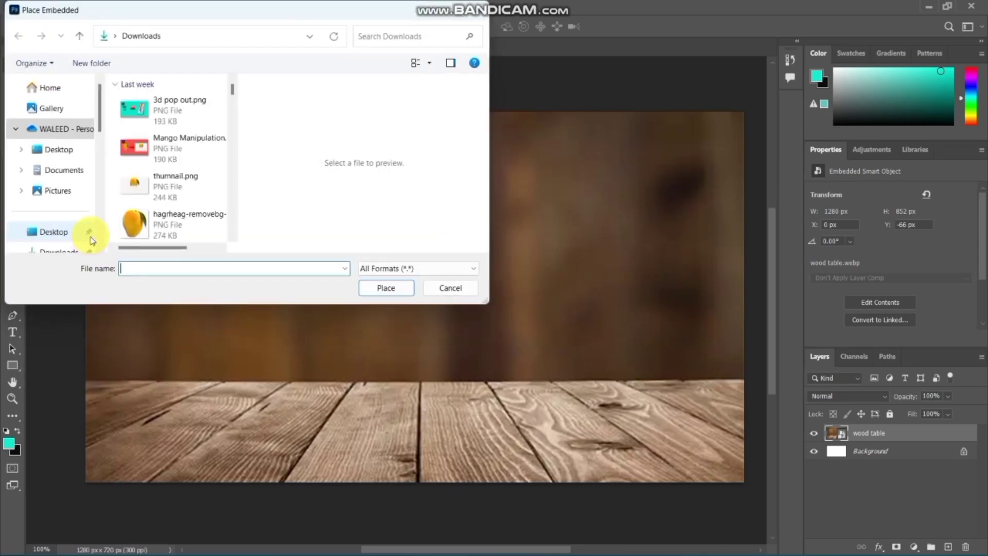
scroll(232, 96, down, 1)
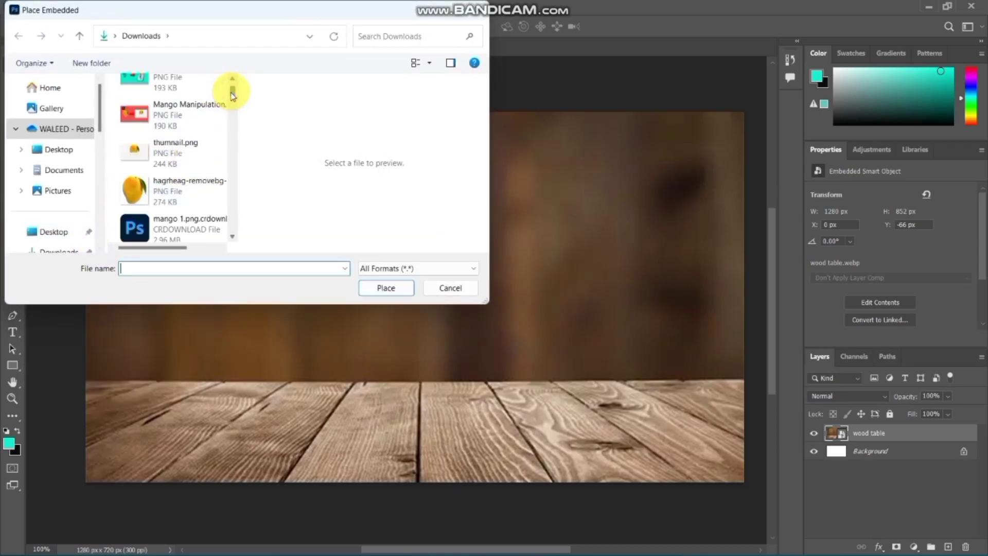
scroll(232, 97, down, 3)
scroll(232, 97, down, 2)
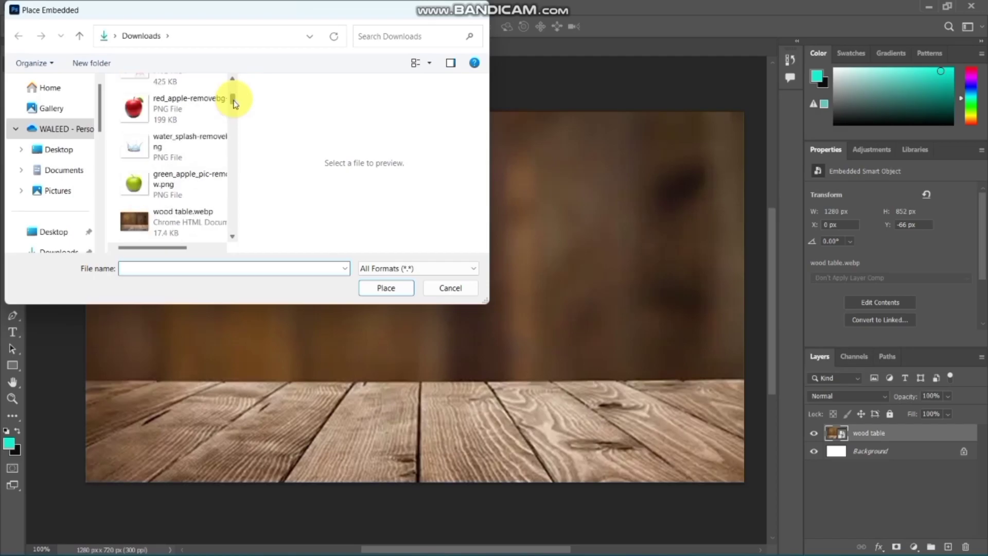
click(157, 185)
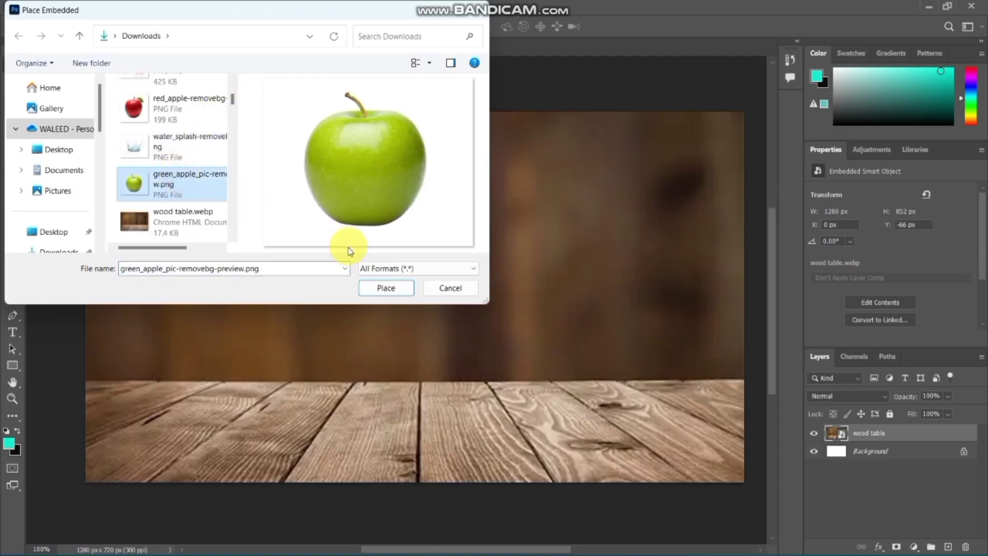
click(390, 292)
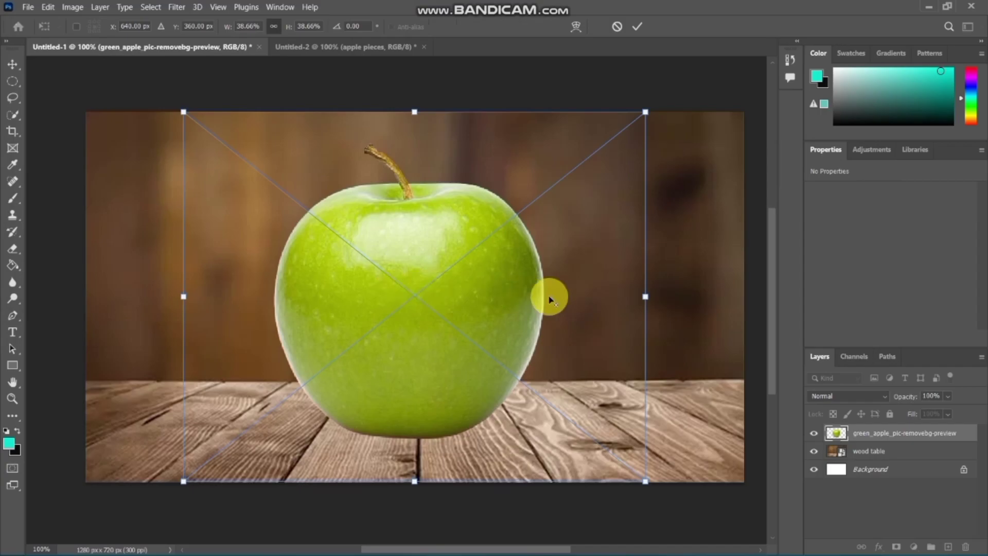
drag(647, 294, 591, 304)
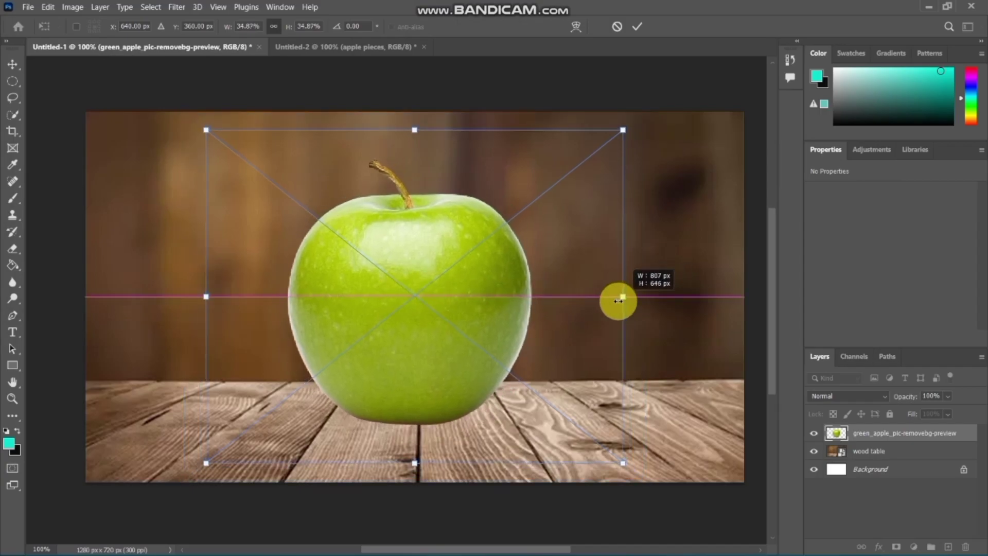
mouse_move(414, 296)
mouse_down()
mouse_move(417, 358)
mouse_move(401, 371)
mouse_up()
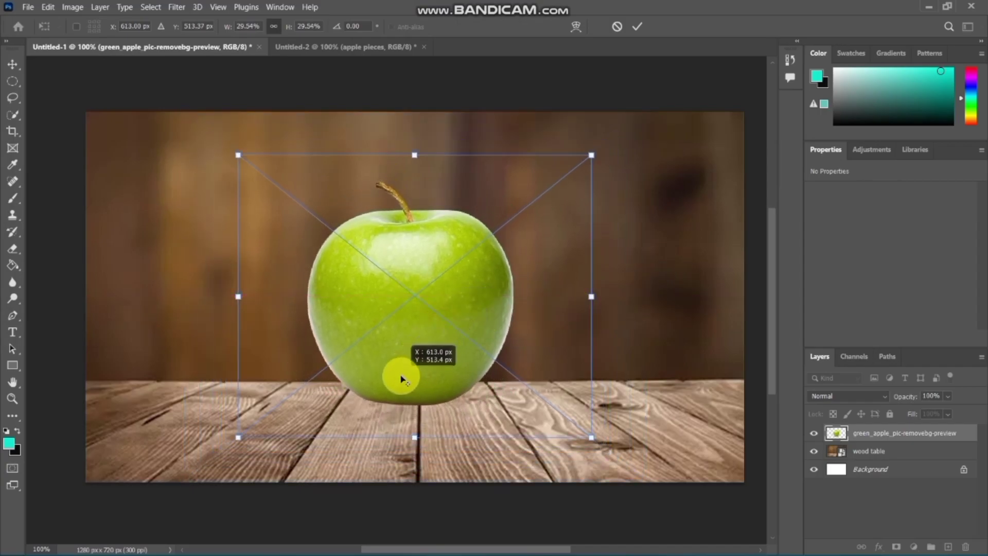
mouse_move(430, 315)
mouse_down()
mouse_move(401, 363)
mouse_move(412, 376)
mouse_move(409, 363)
mouse_up()
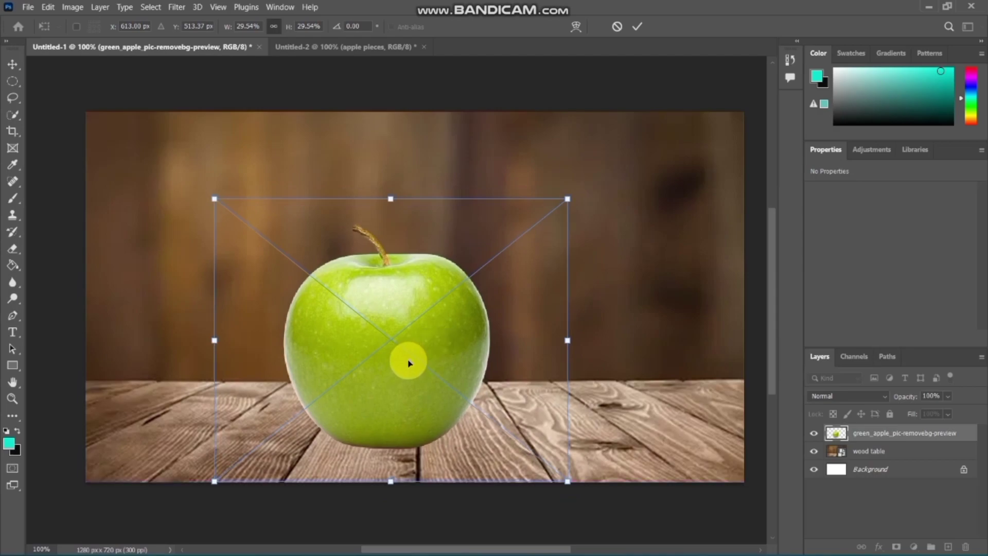
key(Return)
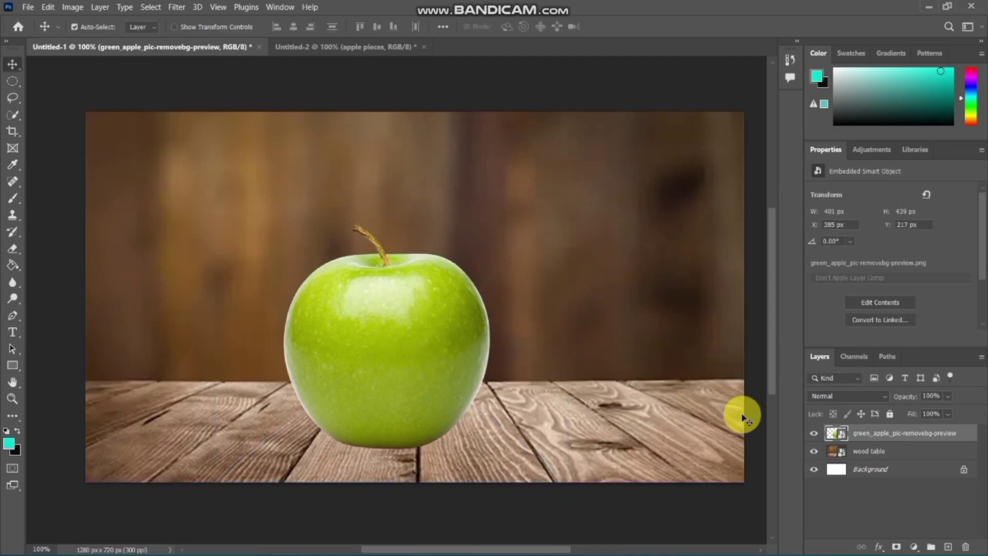
Step: Duplicate the apple layer, hide the original, and return to the copy
key(ctrl+j)
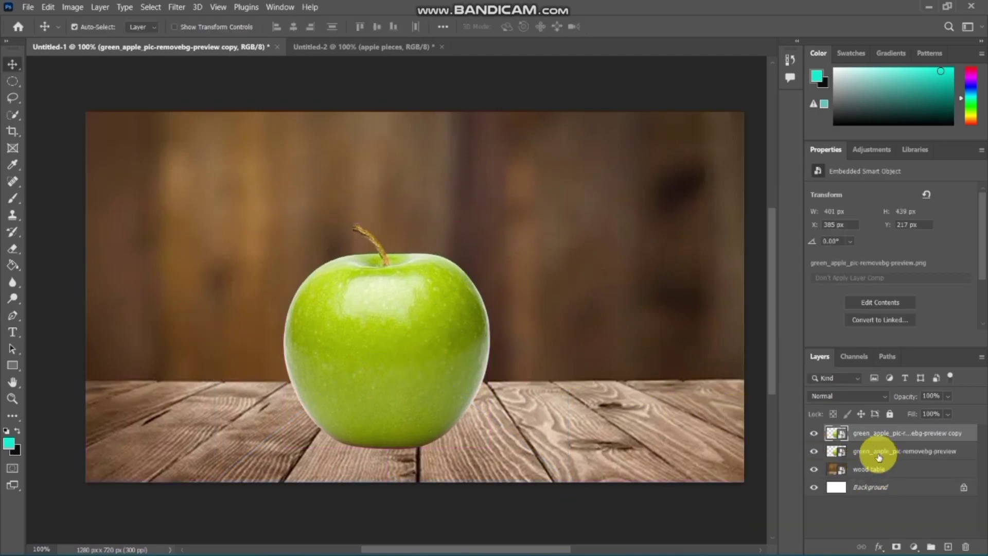
click(878, 456)
click(814, 455)
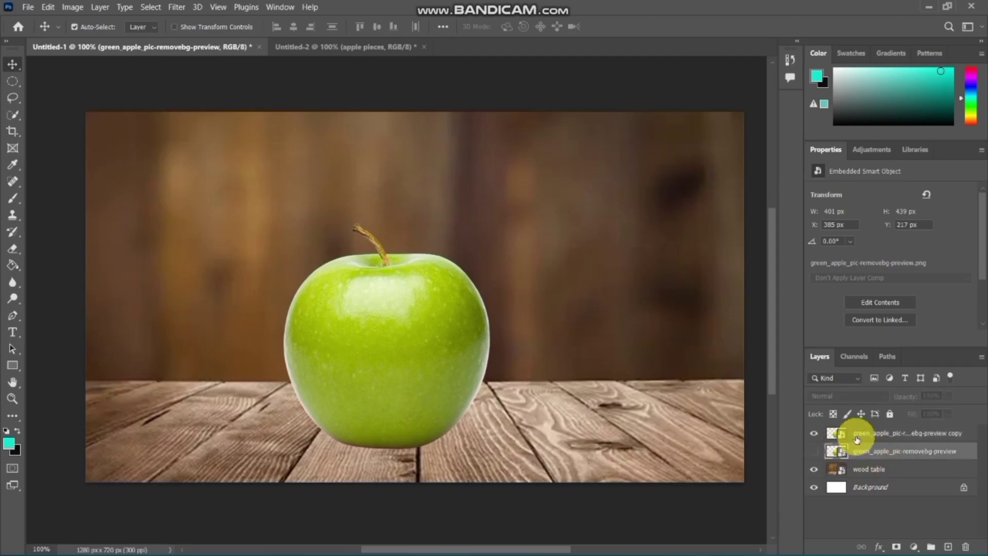
click(872, 433)
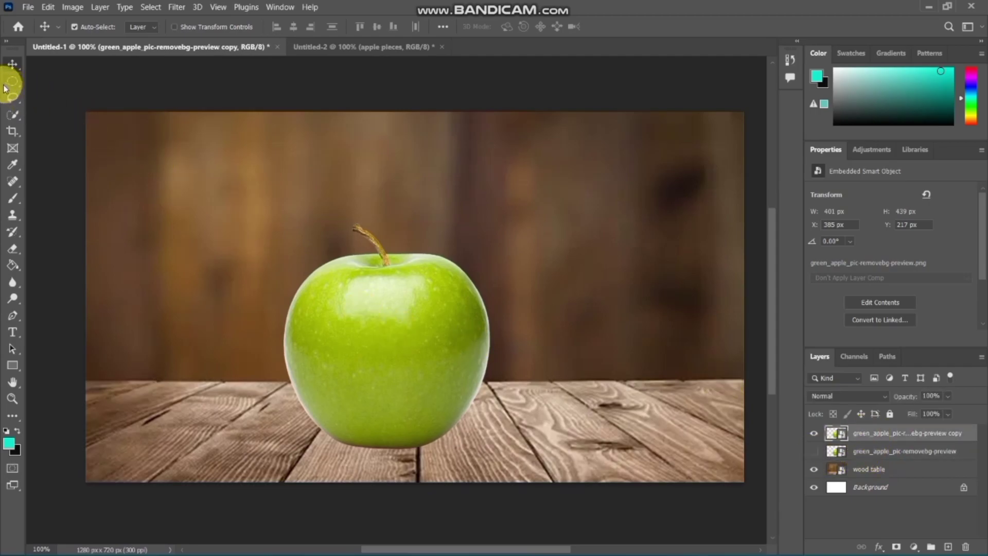
Step: Quick-select the apple's upper part, subtracting below a wavy line across its middle
click(11, 114)
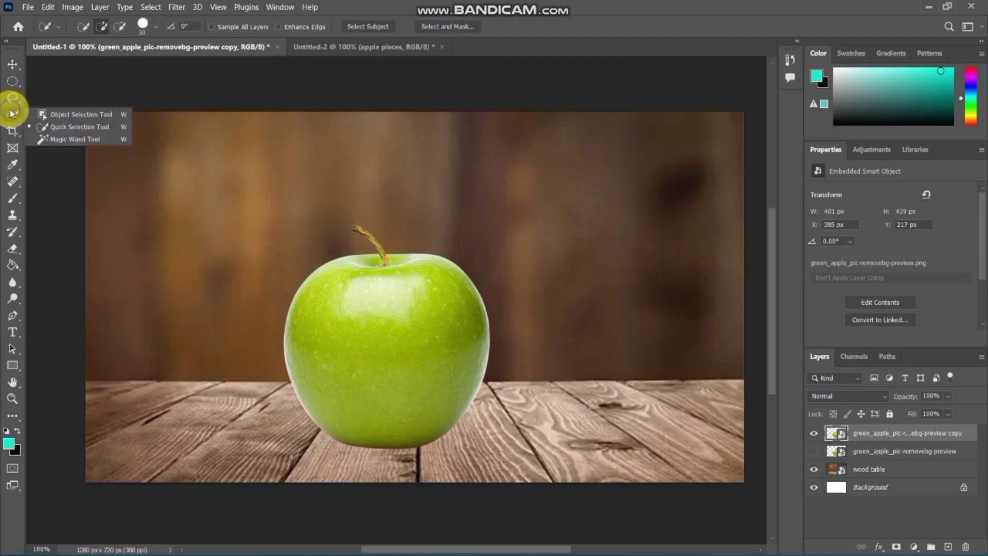
click(46, 132)
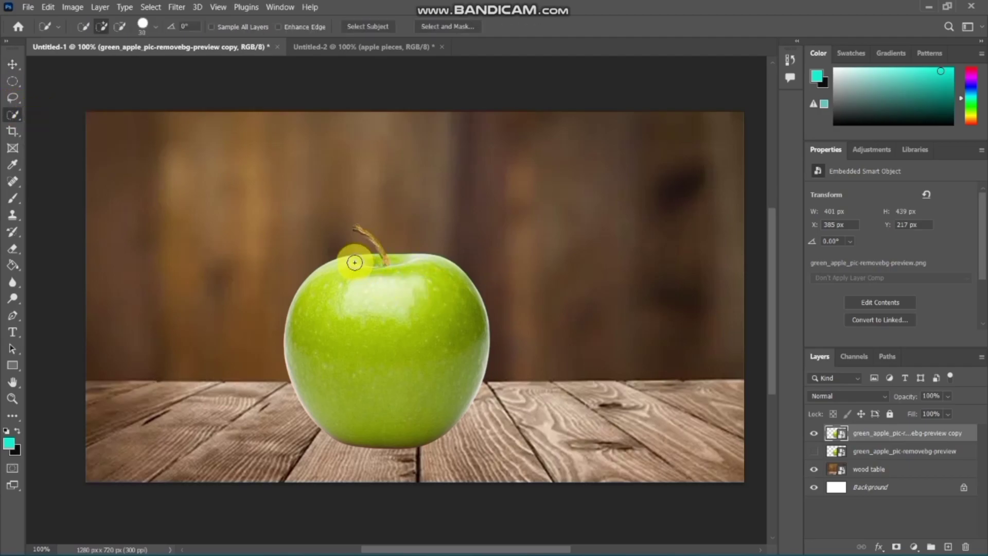
mouse_move(391, 309)
mouse_down()
mouse_move(408, 326)
mouse_move(406, 346)
mouse_up()
drag(411, 283, 408, 253)
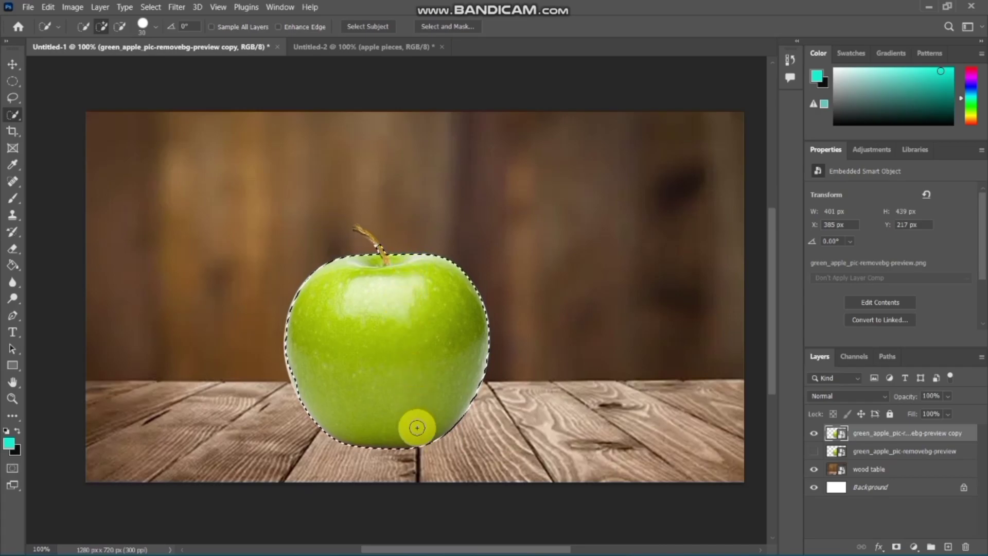
mouse_move(411, 482)
alt+mouse_down()
mouse_move(403, 411)
mouse_move(415, 394)
mouse_move(469, 430)
mouse_move(468, 386)
mouse_move(470, 403)
mouse_move(371, 458)
mouse_move(331, 408)
mouse_move(320, 455)
mouse_move(292, 414)
mouse_move(303, 409)
mouse_move(273, 379)
mouse_move(286, 377)
mouse_move(286, 314)
mouse_move(302, 280)
mouse_move(482, 385)
mouse_move(360, 379)
mouse_move(446, 391)
mouse_move(436, 406)
alt+mouse_up()
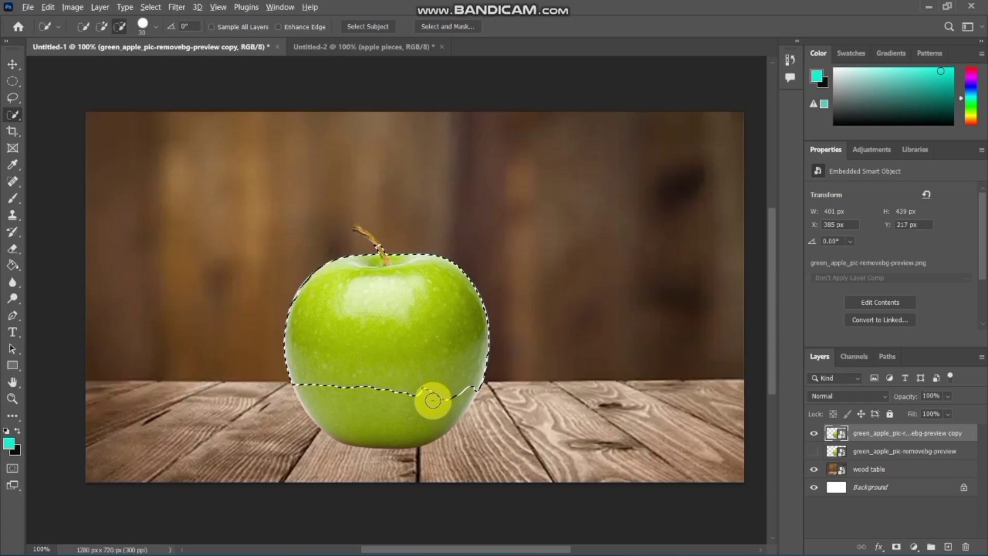
key(alt)
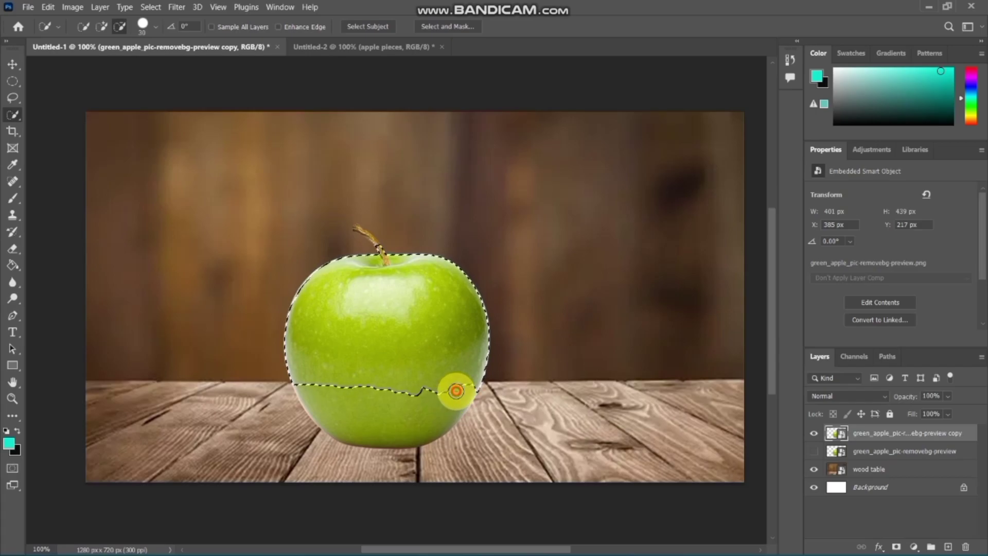
mouse_move(455, 391)
mouse_down()
mouse_move(402, 396)
mouse_move(486, 393)
mouse_move(302, 404)
mouse_move(549, 394)
mouse_move(417, 395)
mouse_up()
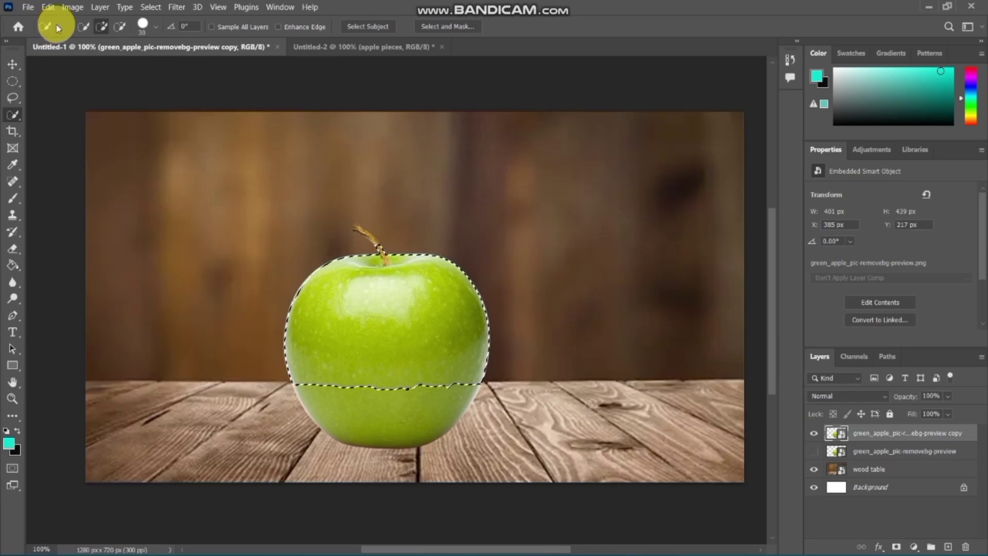
Step: Rasterize the apple copy layer and desaturate its selected upper part
click(66, 12)
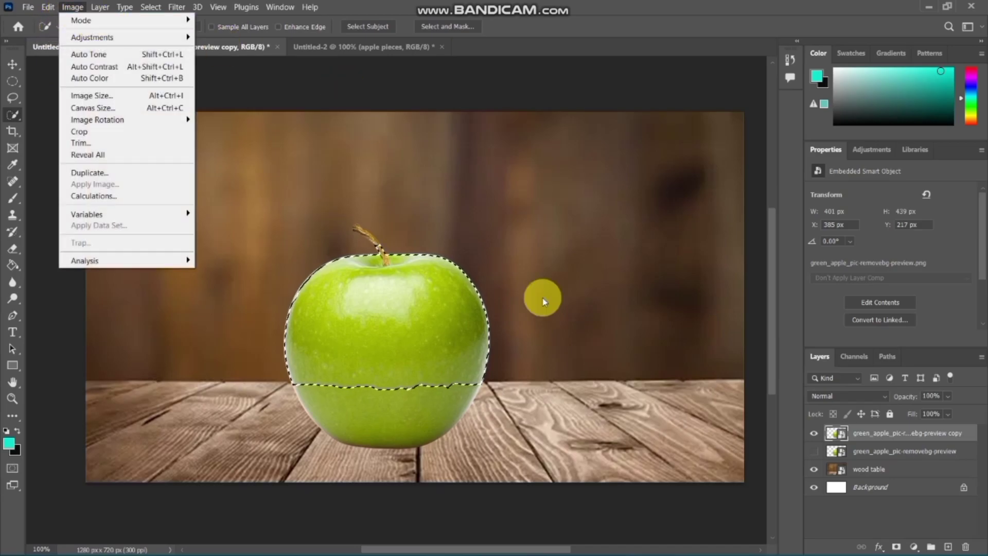
click(899, 436)
right_click(899, 437)
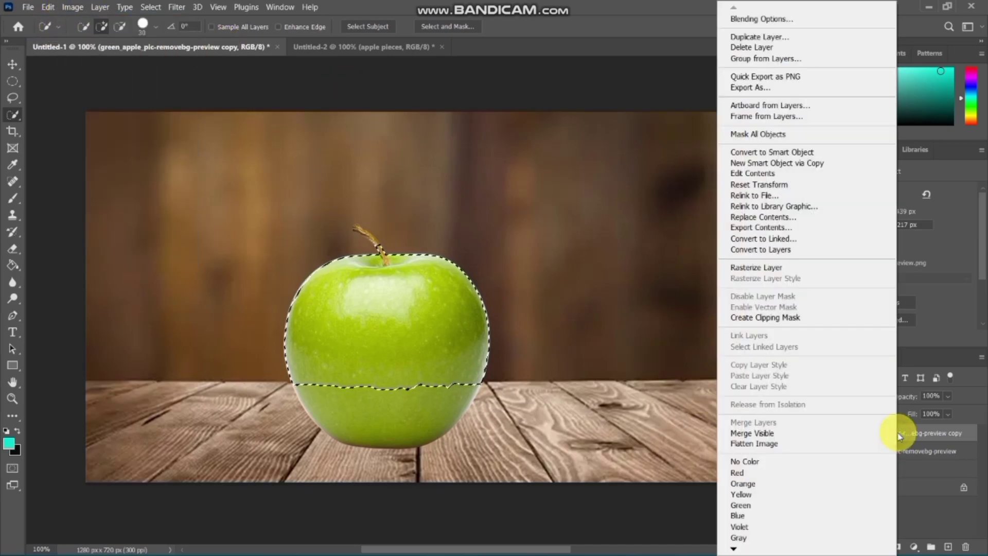
click(800, 267)
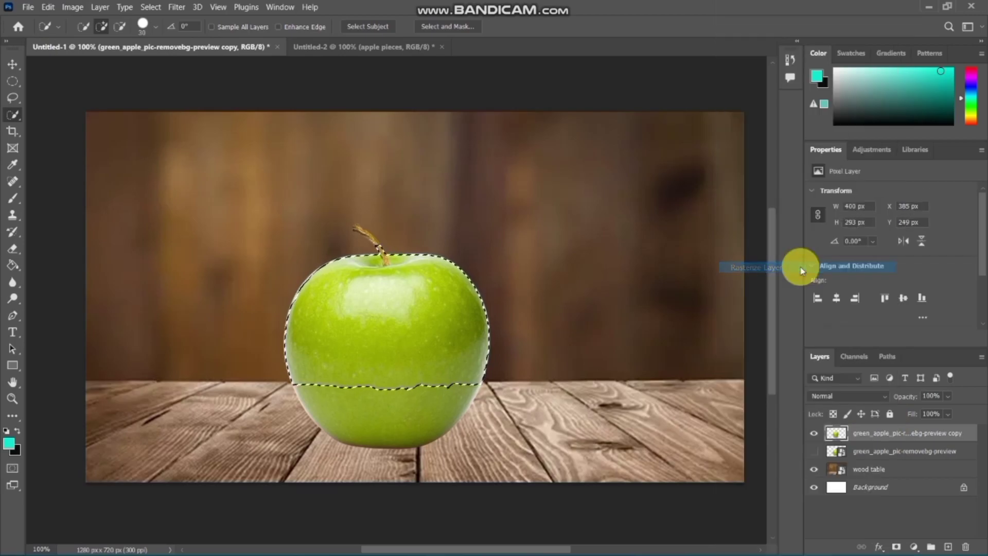
click(71, 7)
mouse_move(92, 38)
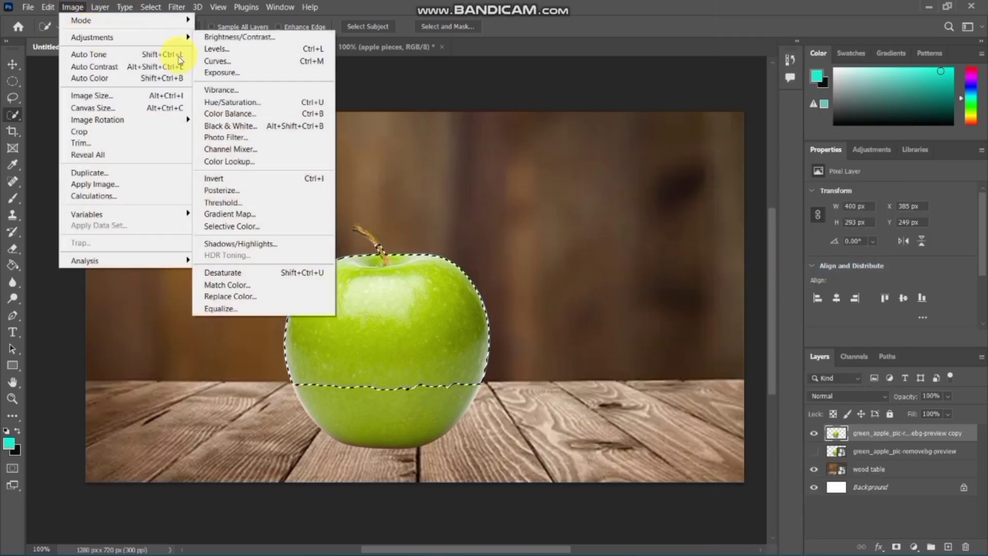
click(245, 273)
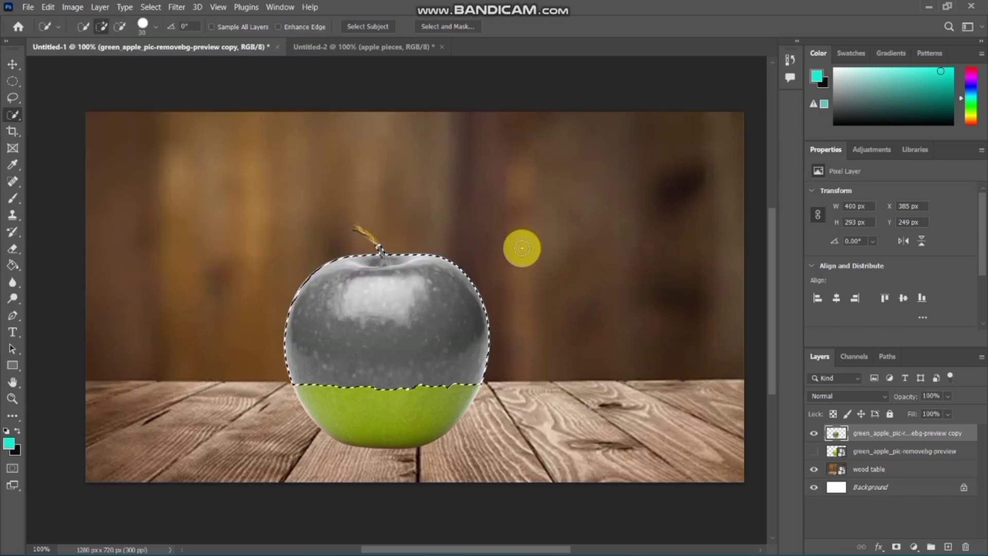
Step: Deselect and set the apple copy layer's blend mode to Screen
key(ctrl+d)
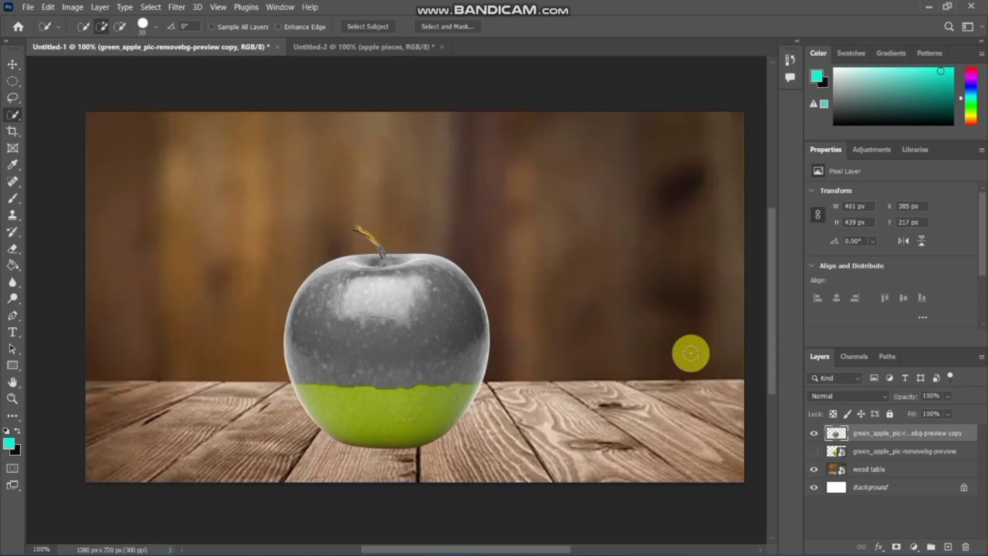
click(886, 396)
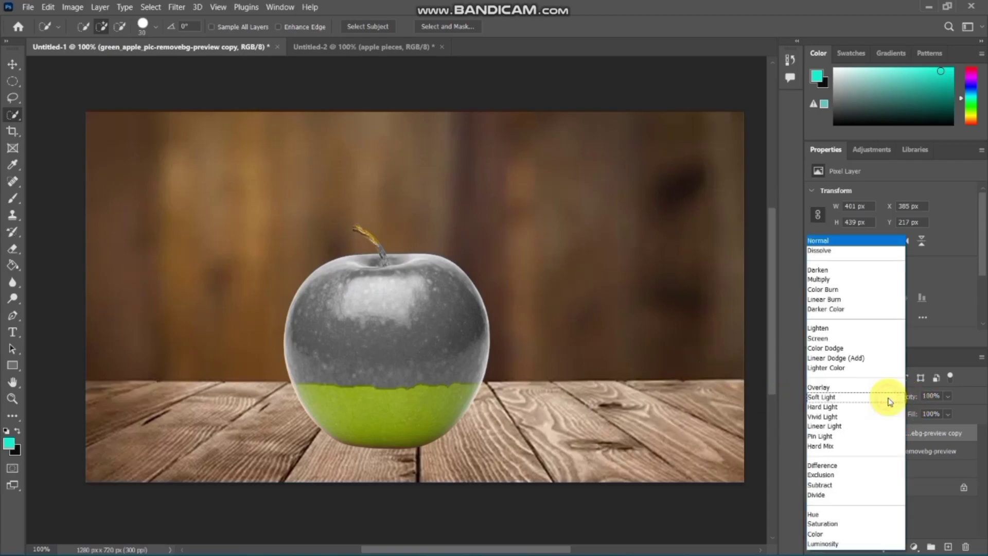
click(841, 339)
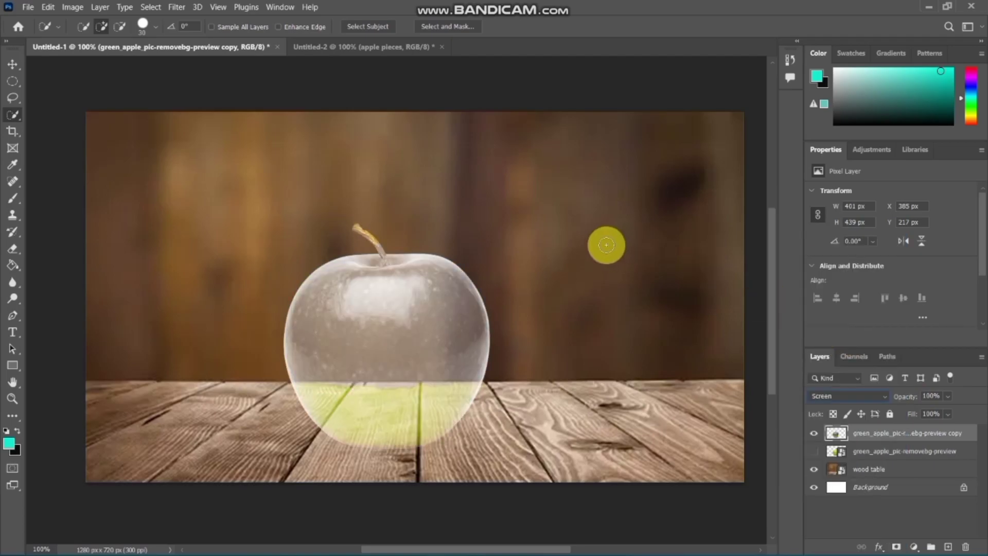
Step: Apply Levels 95/220 to the glassy apple copy, then unhide the original green apple layer
key(ctrl+l)
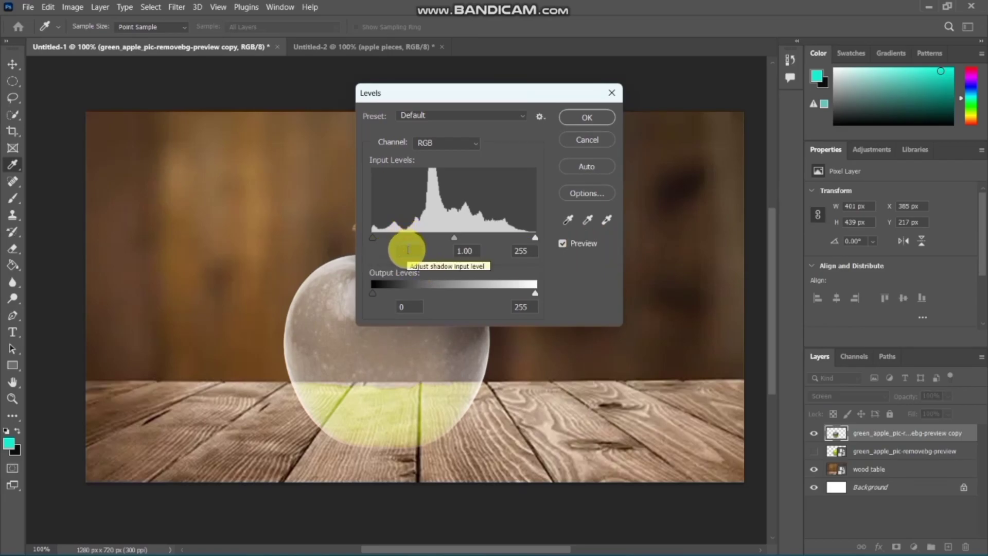
text(5)
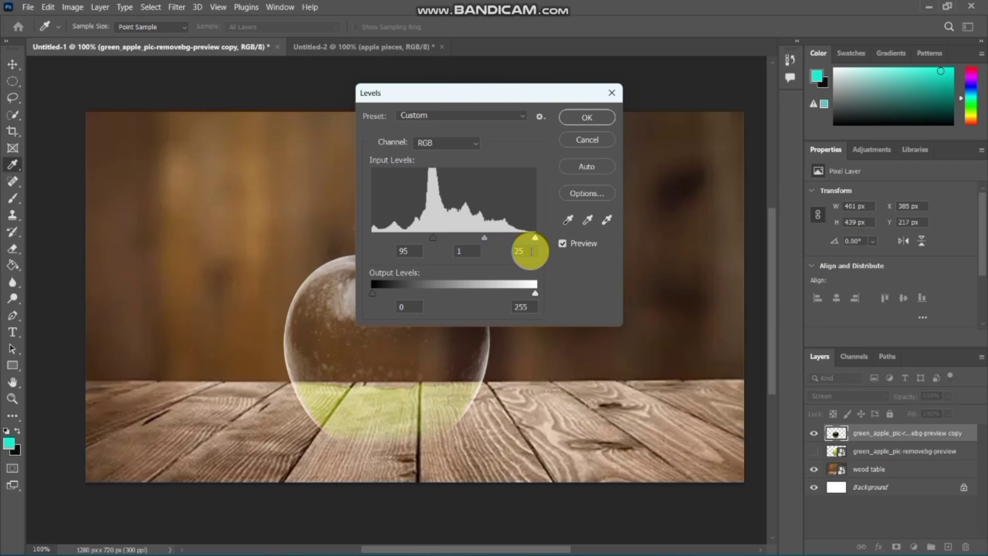
text(20)
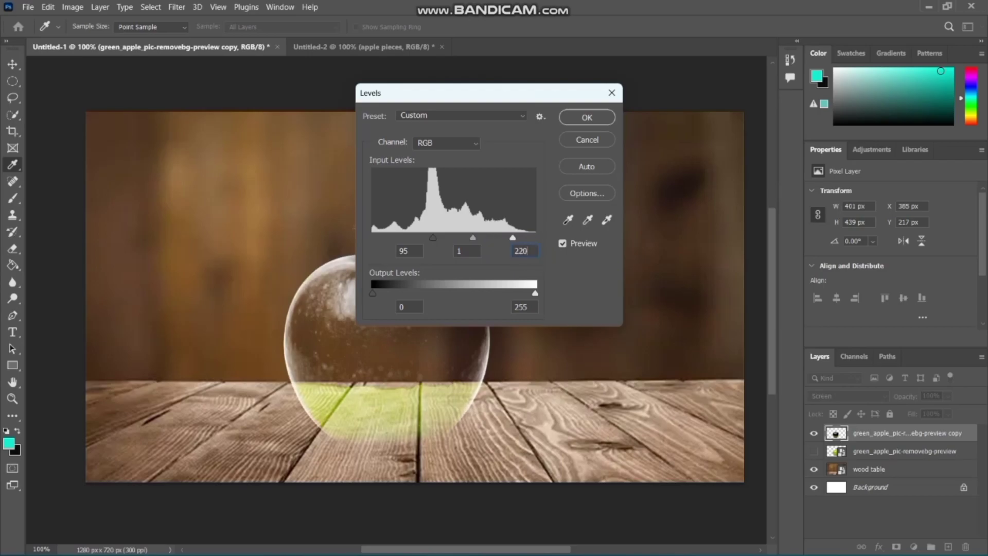
click(594, 115)
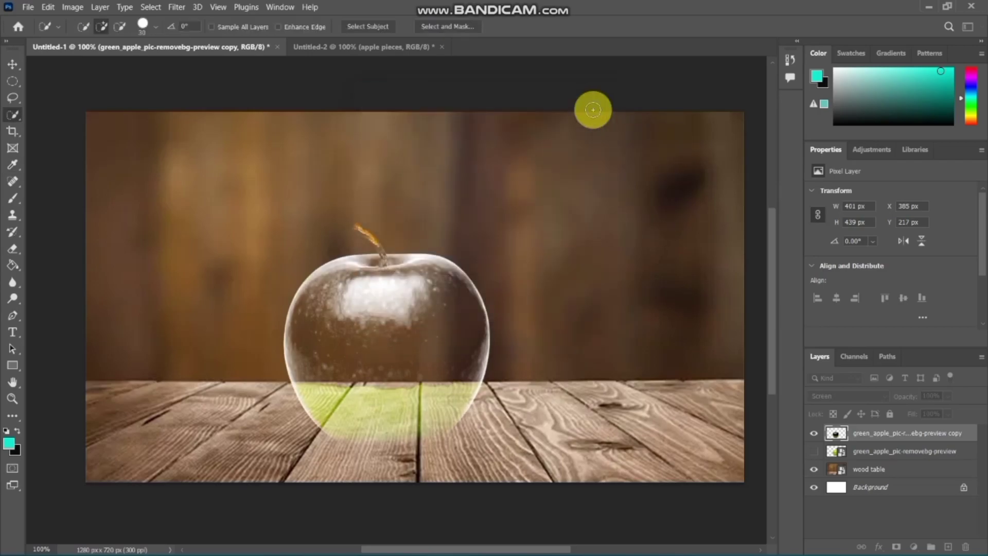
click(856, 451)
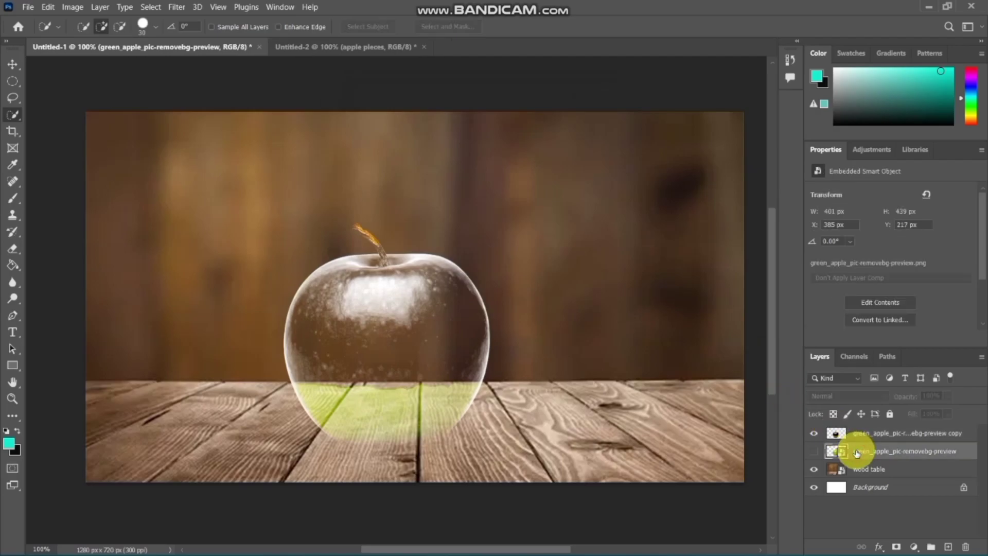
click(814, 452)
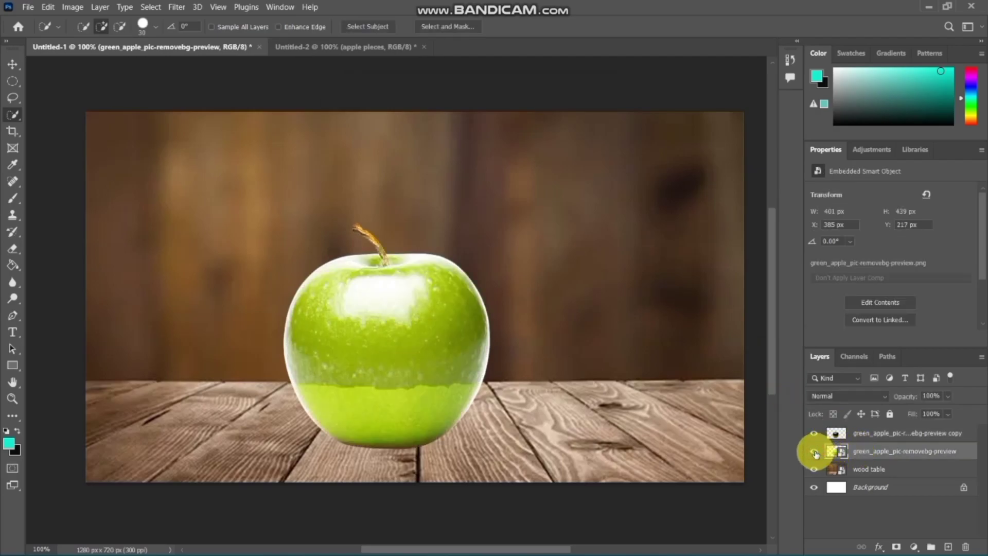
Step: Add a mask to the green apple layer and brush black over its upper part
click(896, 546)
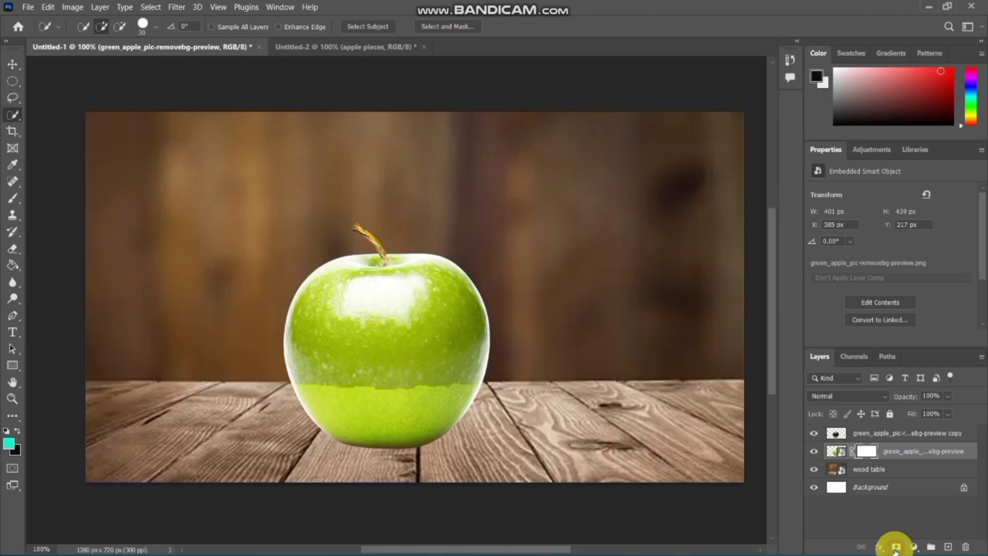
click(11, 199)
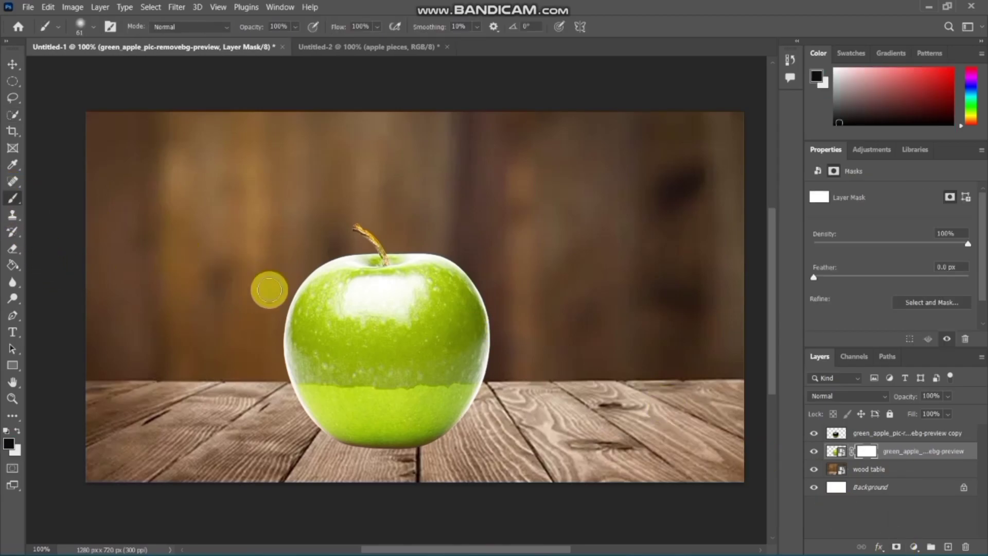
mouse_move(324, 308)
mouse_down()
mouse_move(337, 315)
mouse_move(387, 266)
mouse_move(337, 273)
mouse_move(308, 317)
mouse_move(311, 295)
mouse_move(287, 348)
mouse_move(314, 369)
mouse_move(342, 360)
mouse_move(366, 326)
mouse_move(336, 348)
mouse_move(393, 341)
mouse_move(434, 287)
mouse_move(439, 261)
mouse_move(425, 279)
mouse_move(447, 298)
mouse_move(465, 285)
mouse_move(469, 323)
mouse_move(481, 316)
mouse_move(468, 279)
mouse_move(494, 379)
mouse_move(486, 352)
mouse_move(412, 369)
mouse_move(375, 353)
mouse_move(425, 353)
mouse_move(424, 314)
mouse_move(384, 335)
mouse_move(461, 341)
mouse_move(424, 324)
mouse_move(342, 371)
mouse_move(419, 369)
mouse_move(295, 346)
mouse_move(412, 323)
mouse_move(448, 295)
mouse_move(463, 335)
mouse_move(346, 355)
mouse_move(334, 365)
mouse_move(344, 371)
mouse_move(320, 375)
mouse_move(294, 348)
mouse_move(436, 280)
mouse_up()
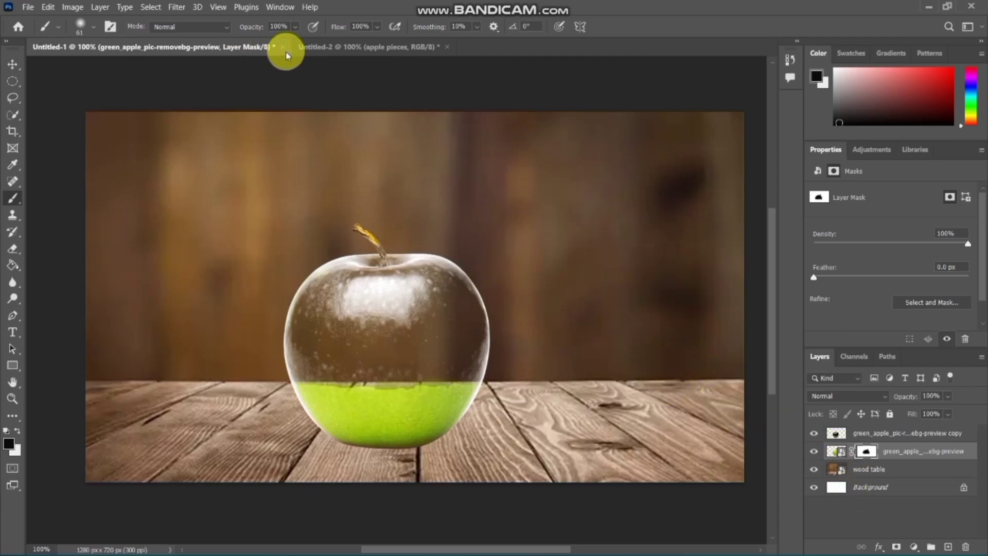
Step: In Untitled-2, undo the earlier two steps and draw an elliptical selection over the slice core
click(327, 47)
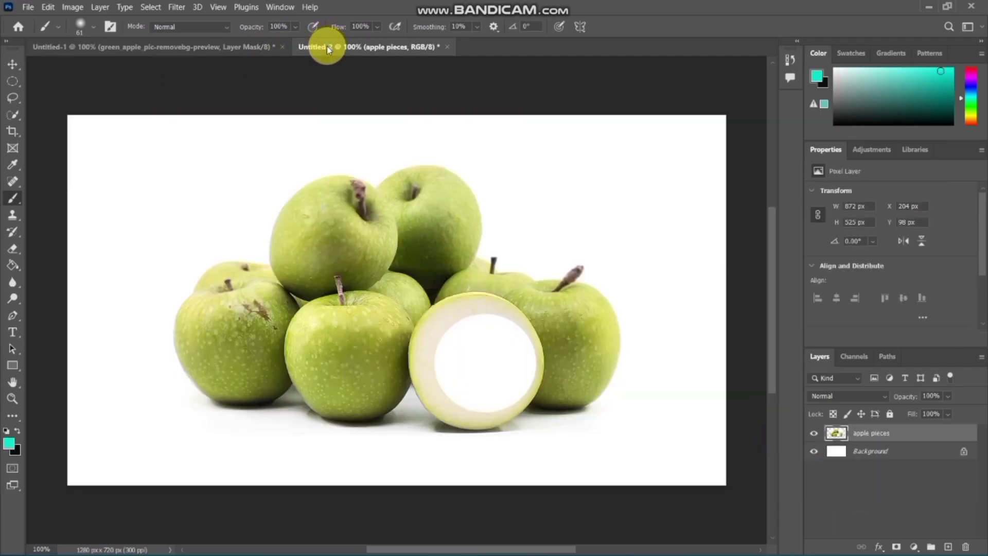
click(14, 83)
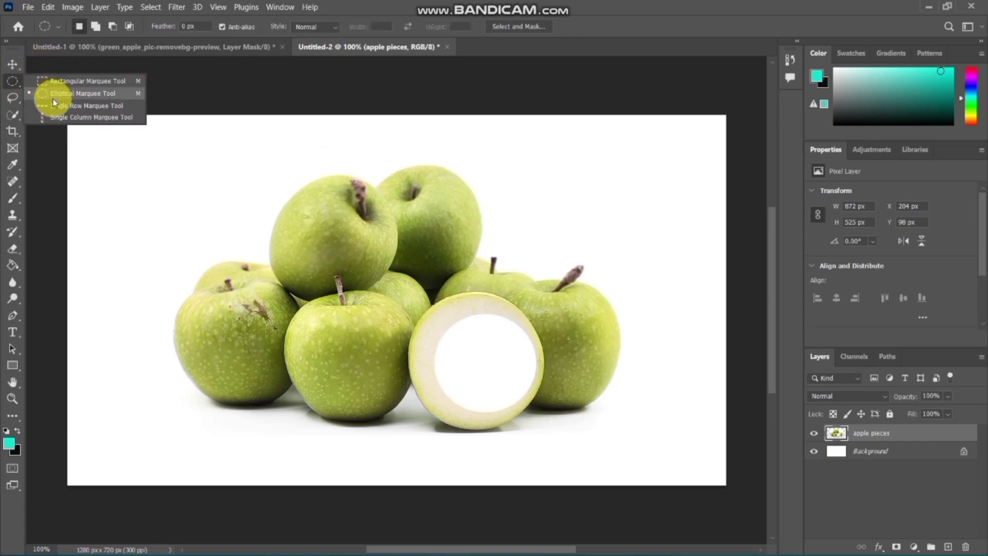
click(52, 95)
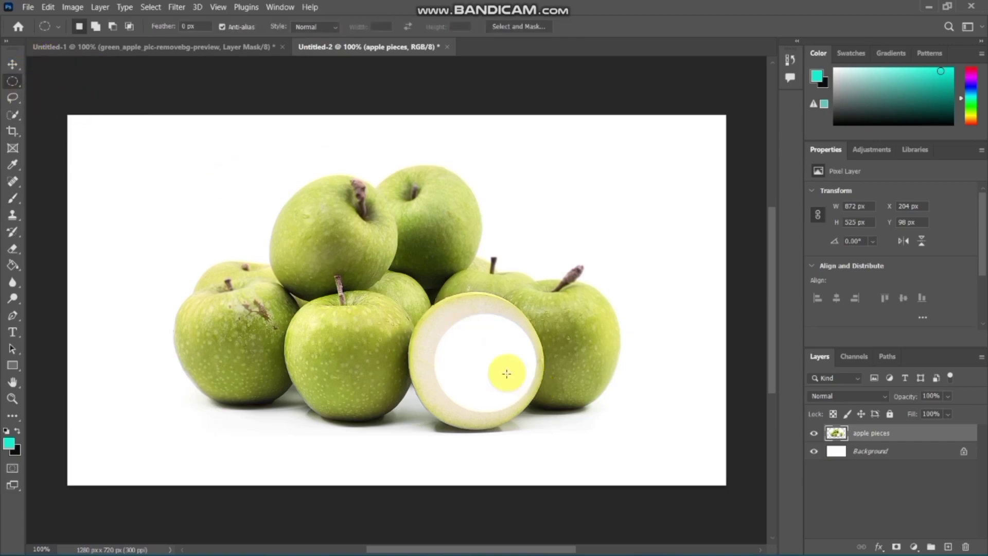
key(ctrl+z)
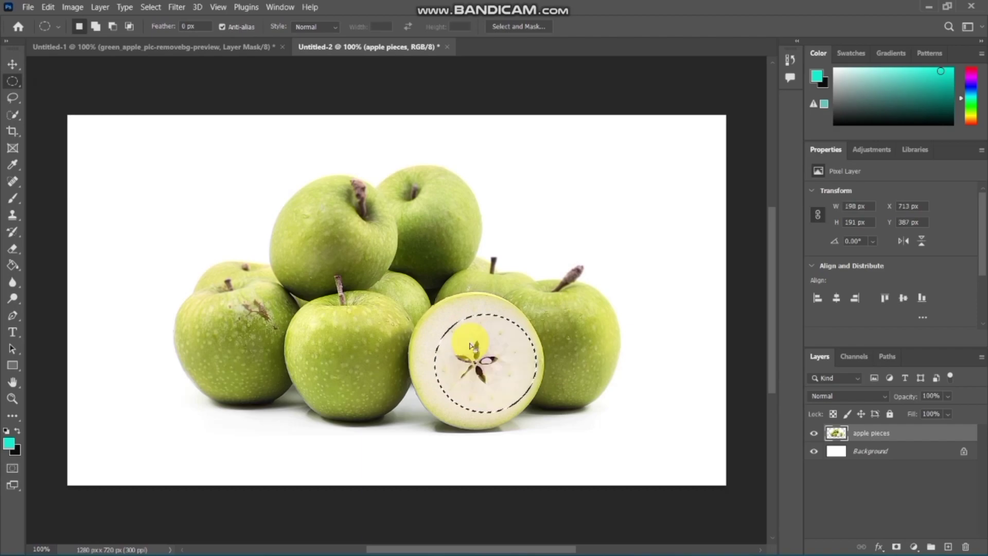
key(ctrl+z)
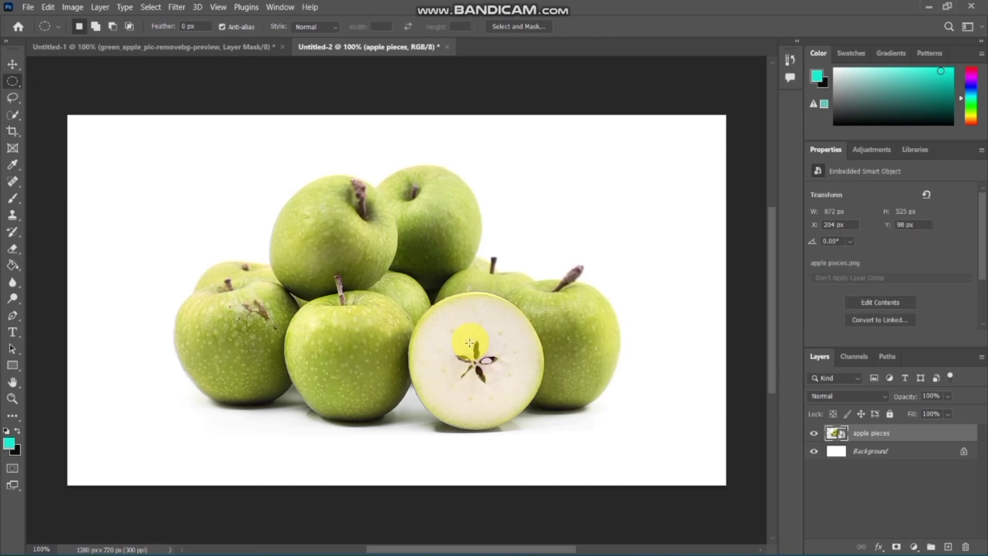
drag(439, 318, 515, 398)
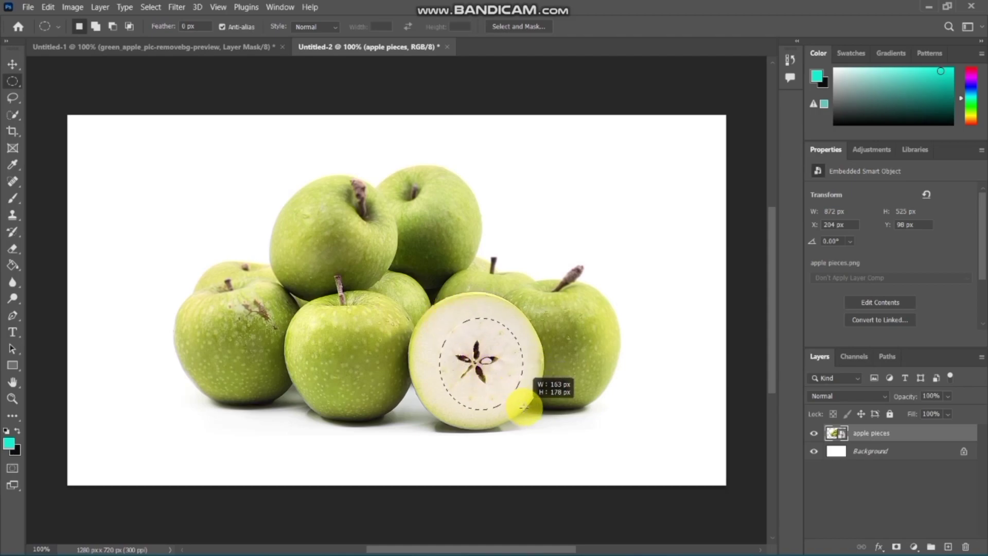
mouse_move(515, 397)
mouse_down()
mouse_move(526, 408)
mouse_move(511, 391)
mouse_up()
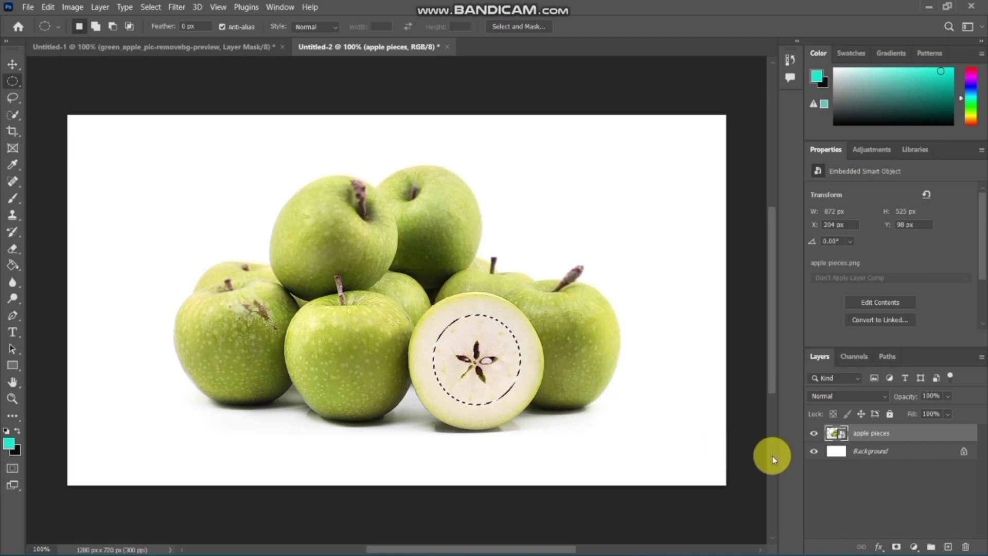
Step: Rasterize the apple pieces layer and cut out the selected core
right_click(857, 435)
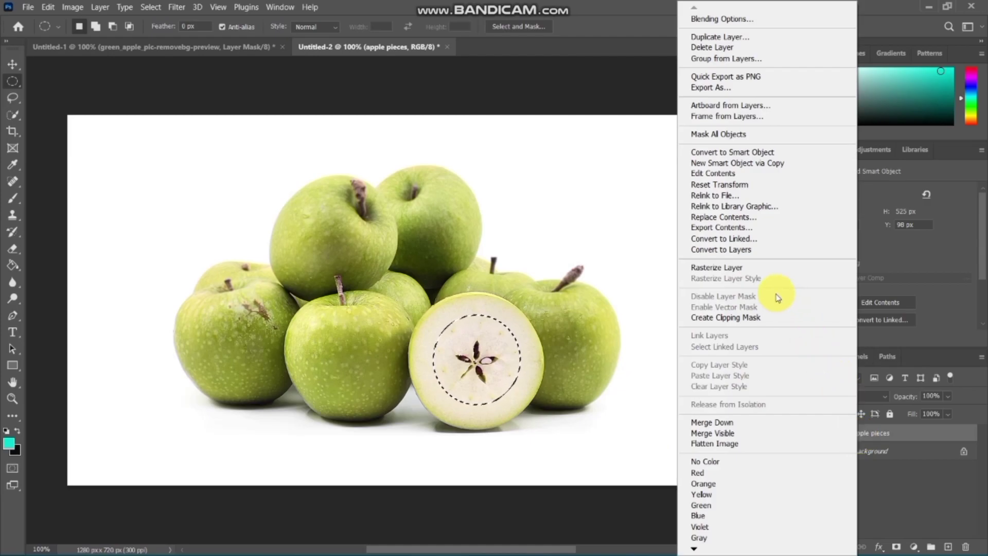
click(760, 268)
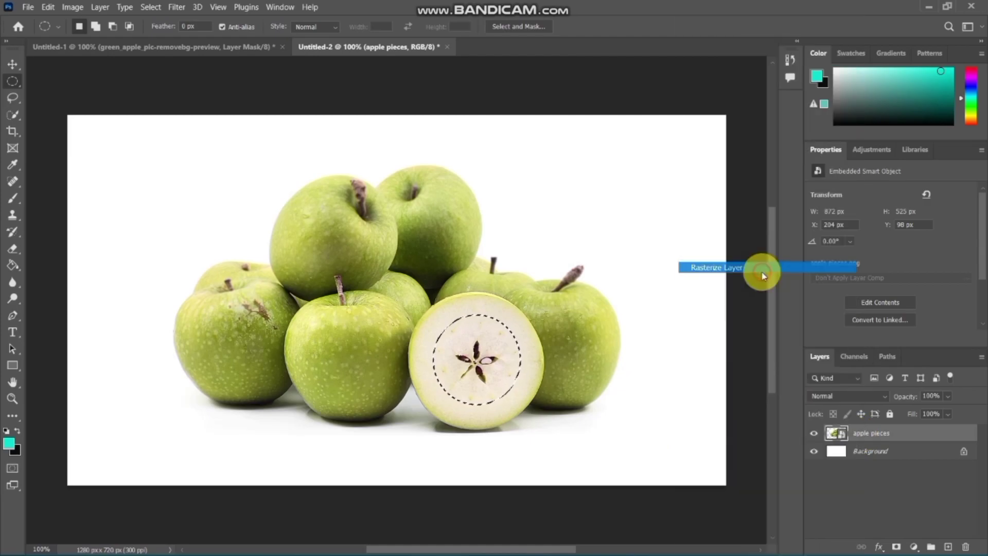
click(48, 8)
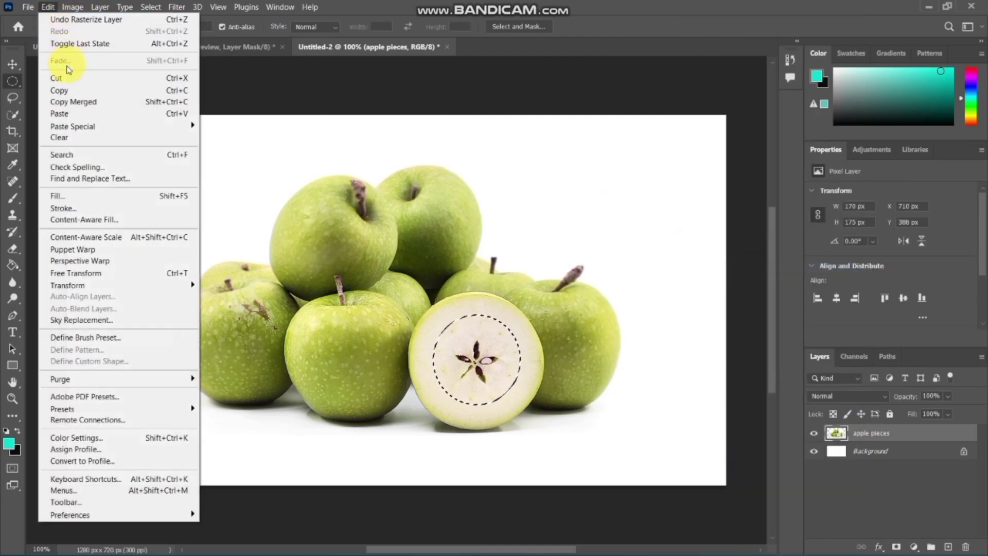
click(72, 79)
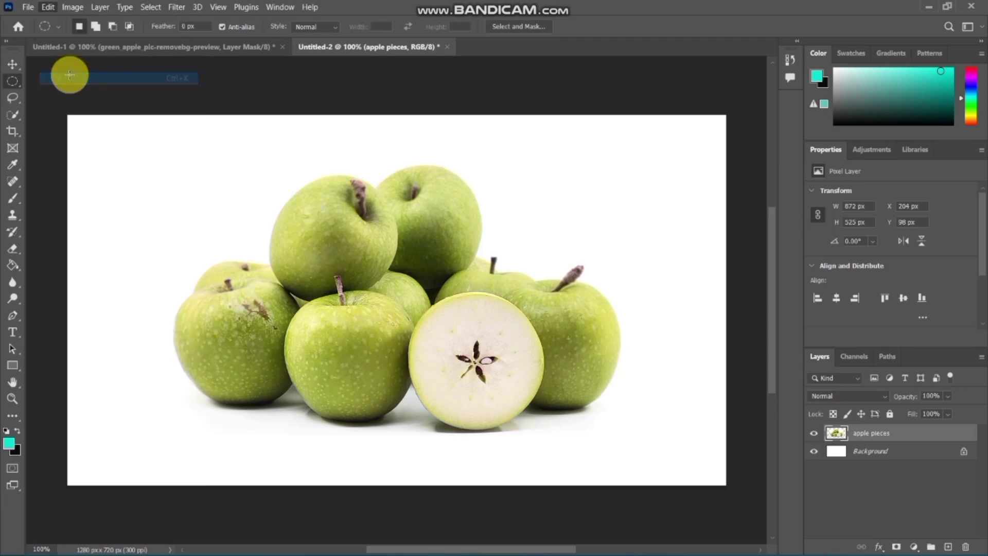
Step: Paste the slice centre into Untitled-1 and scale it to fill the glass apple
click(103, 46)
key(ctrl+v)
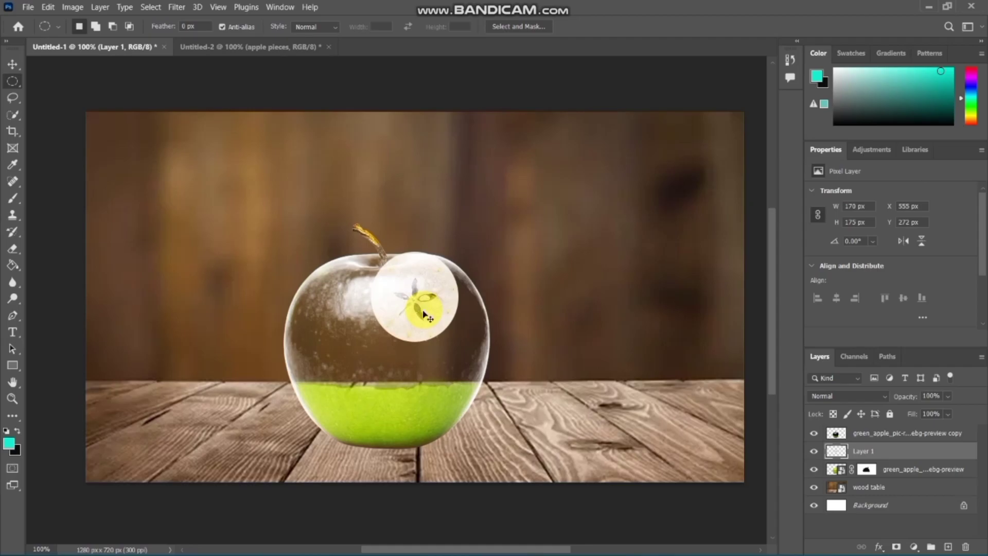
key(ctrl+t)
drag(423, 312, 379, 376)
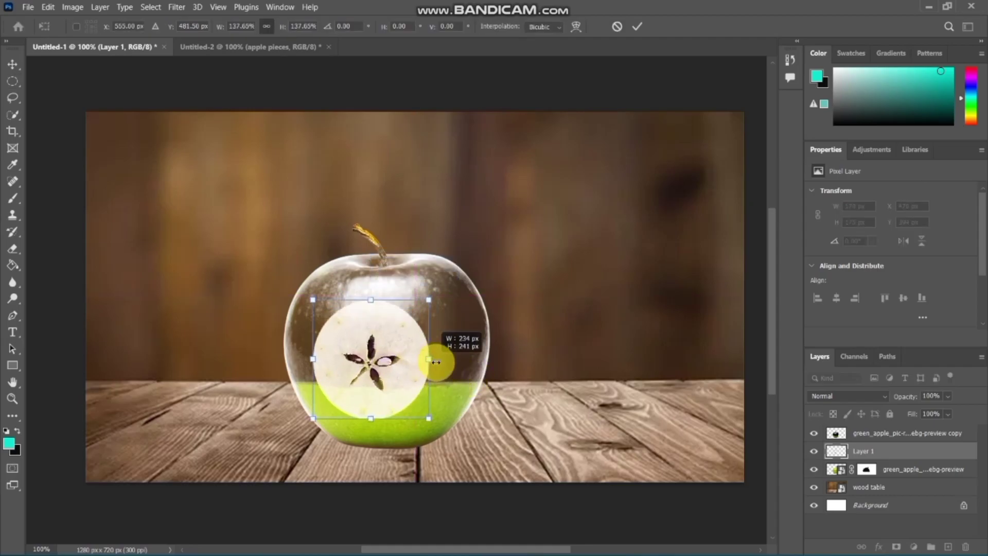
drag(414, 360, 478, 355)
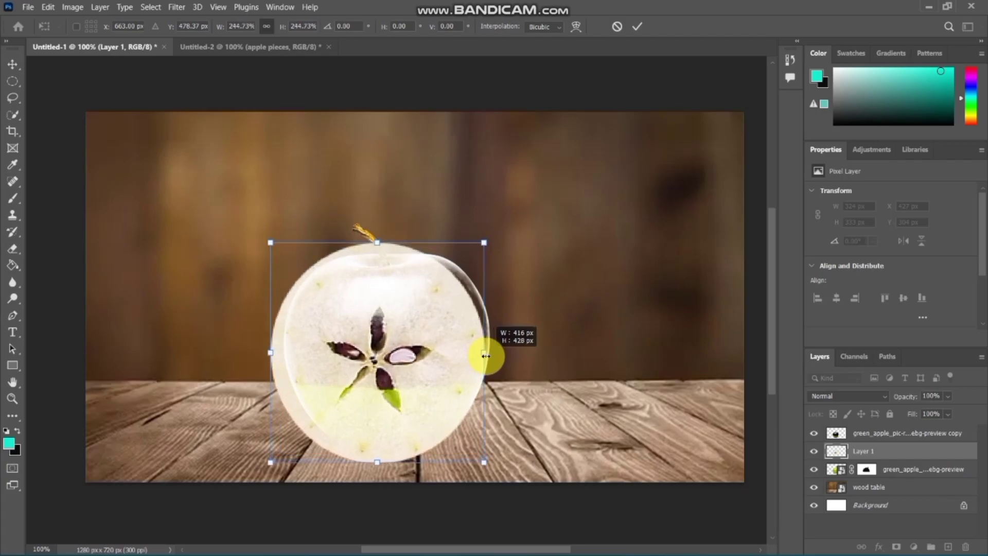
drag(413, 365, 415, 363)
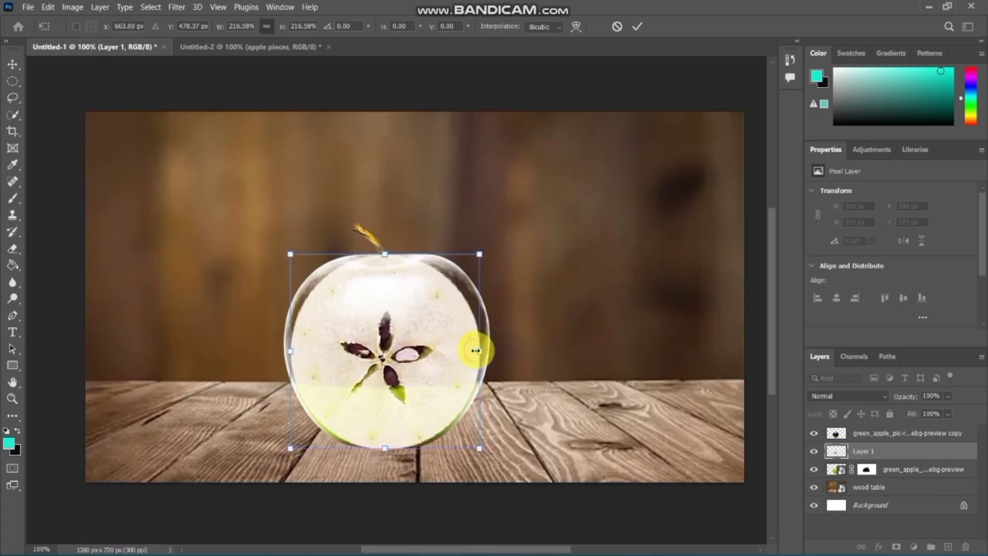
drag(476, 350, 480, 351)
key(Return)
key(m)
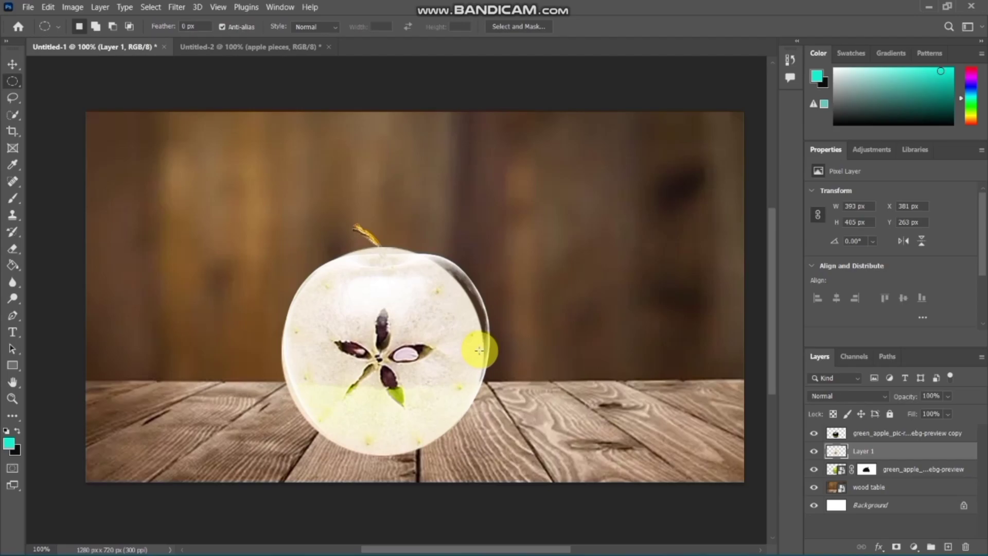
Step: Squash the apple slice into a thin oval disc sitting on the green base
key(ctrl+t)
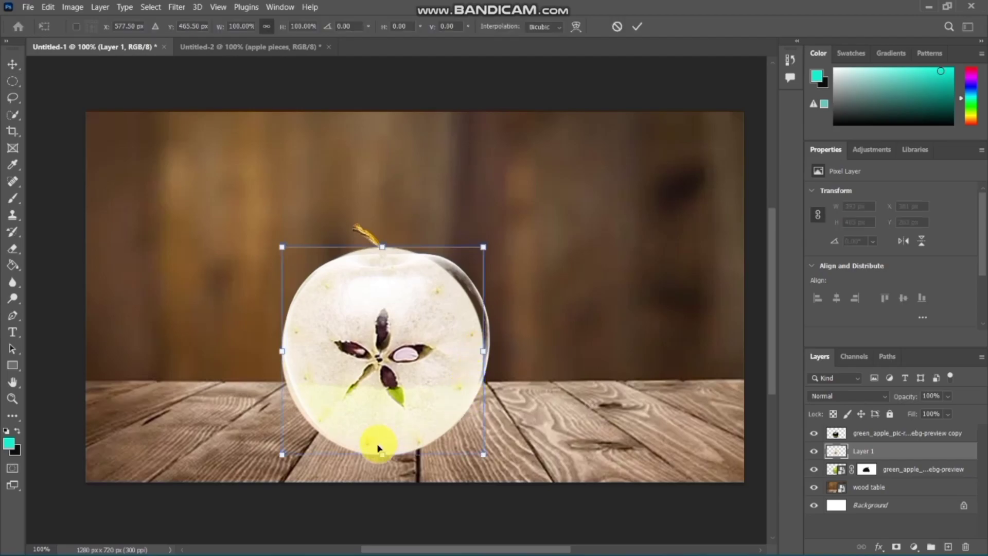
drag(382, 453, 380, 363)
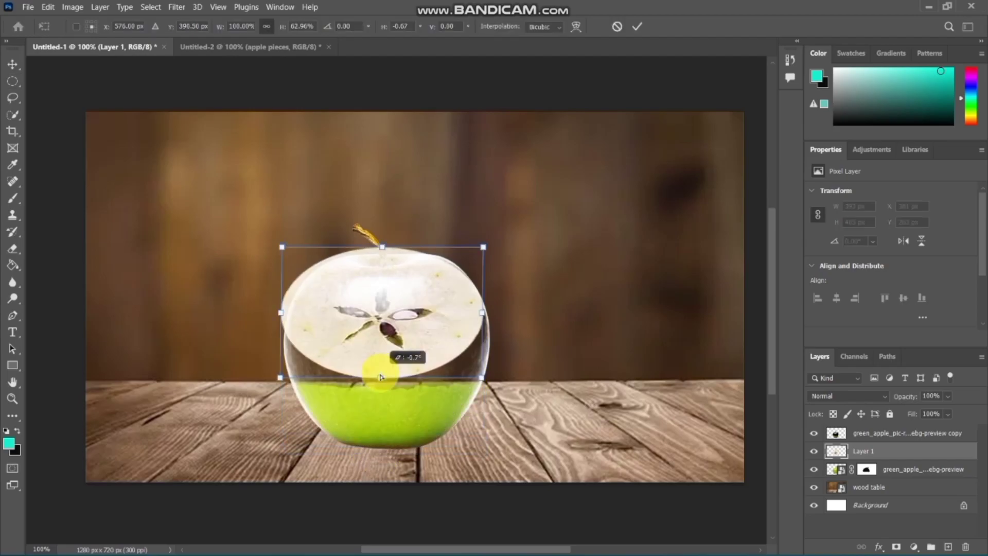
drag(388, 294, 383, 363)
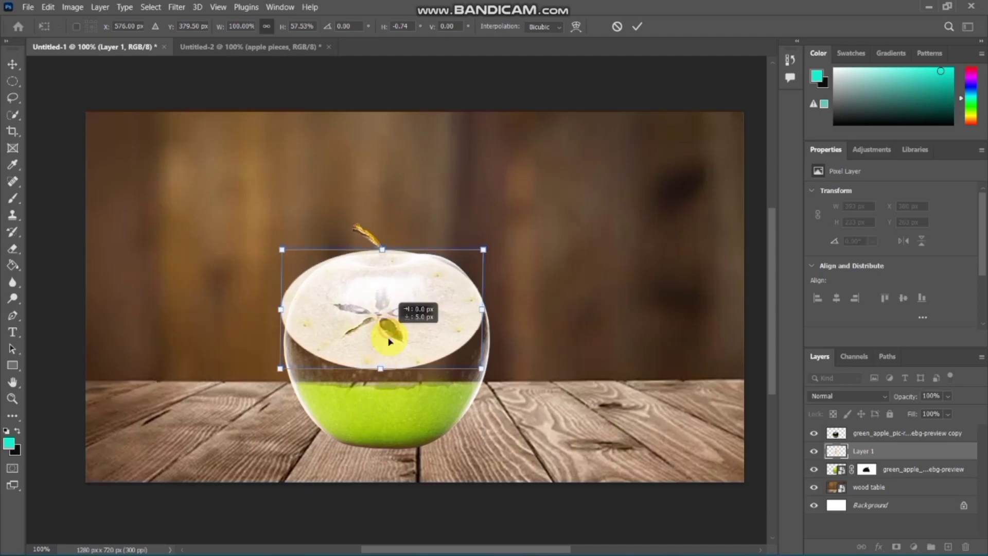
drag(381, 313, 381, 353)
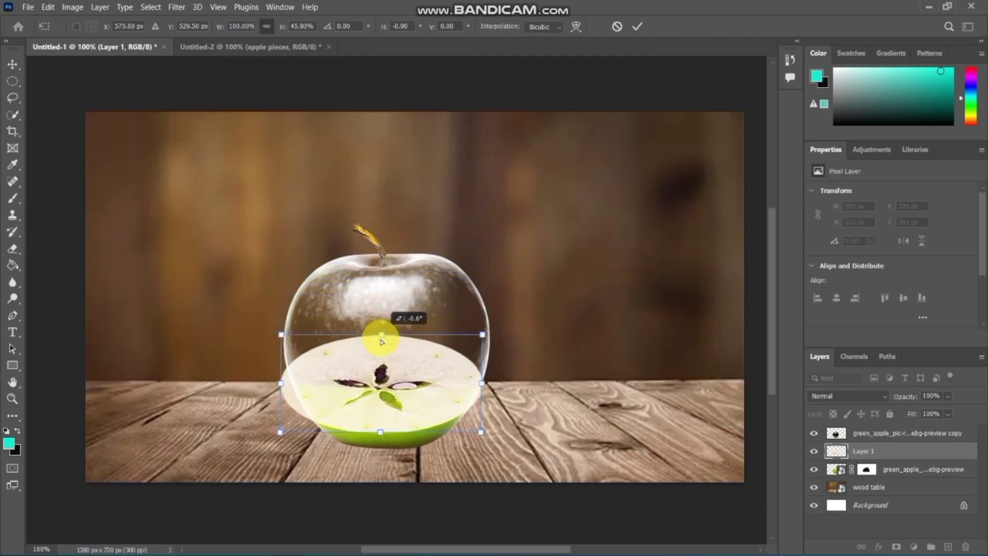
drag(381, 387, 381, 344)
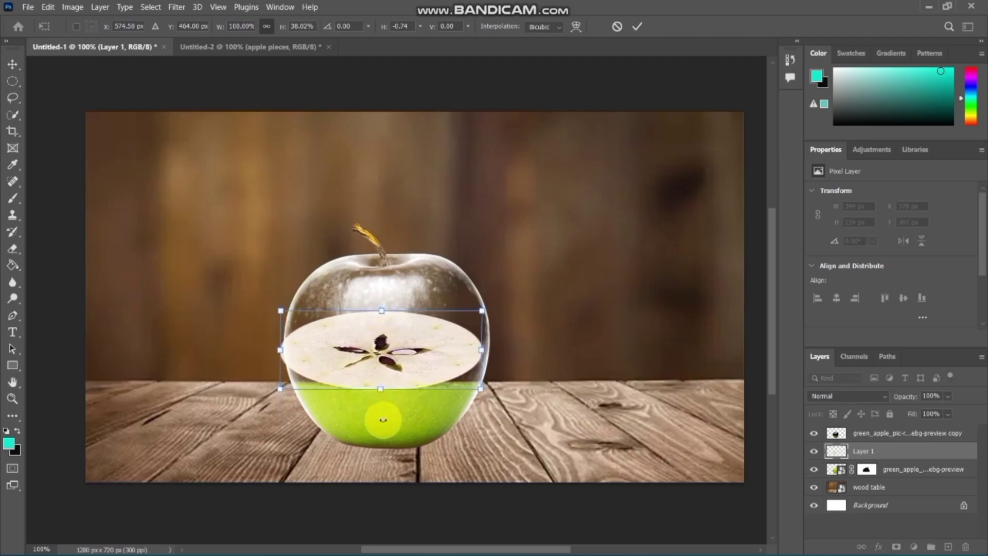
mouse_move(381, 391)
mouse_down()
mouse_move(385, 348)
mouse_move(385, 359)
mouse_up()
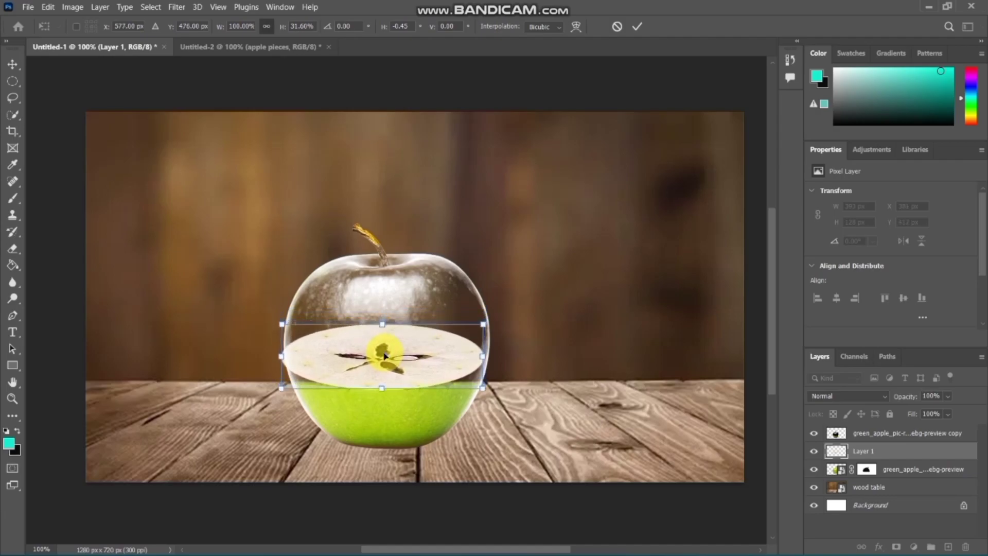
drag(383, 325, 385, 365)
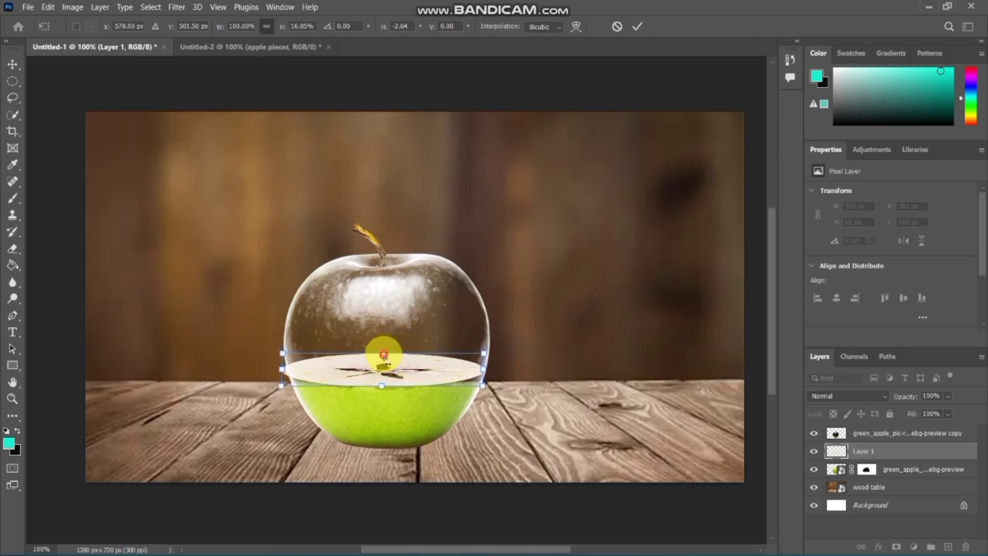
drag(383, 354, 383, 364)
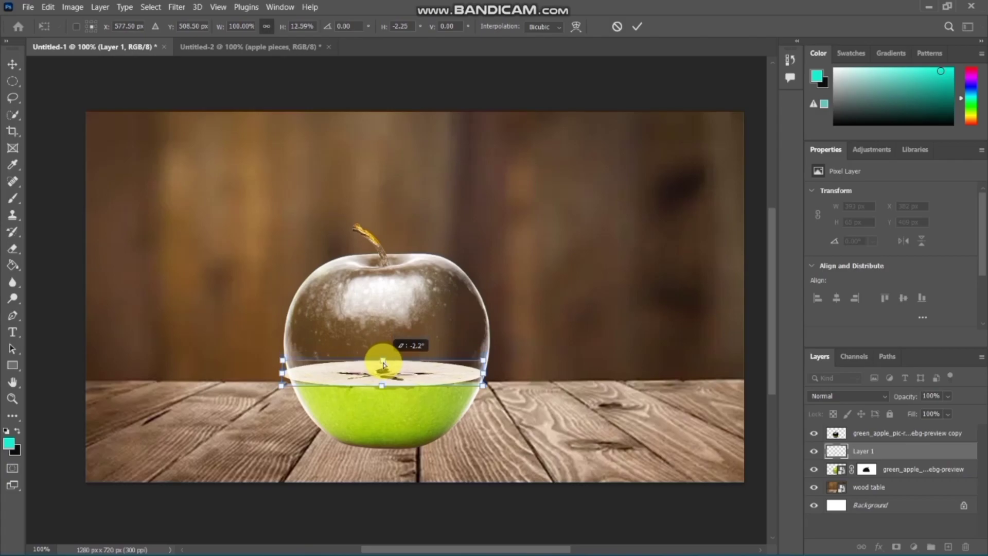
drag(385, 374, 387, 374)
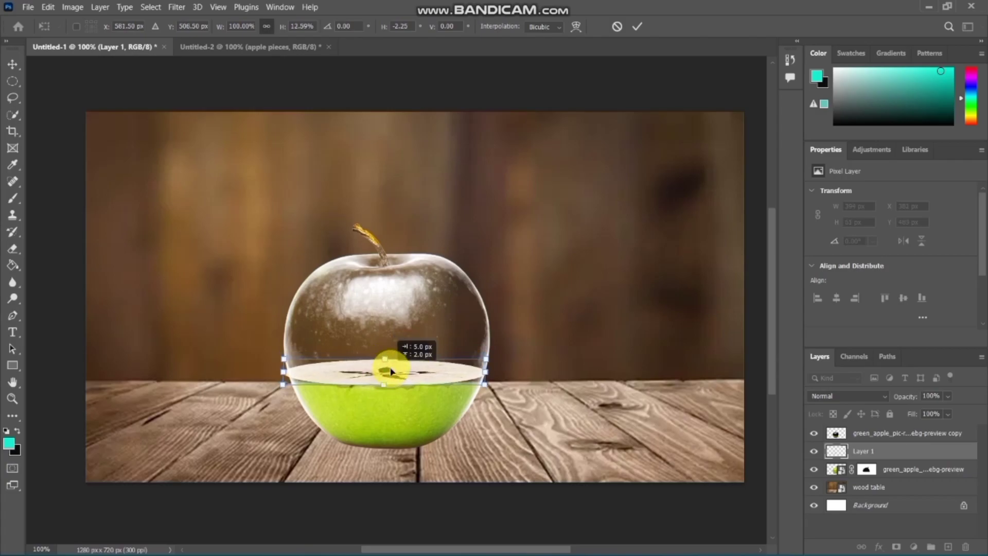
key(Return)
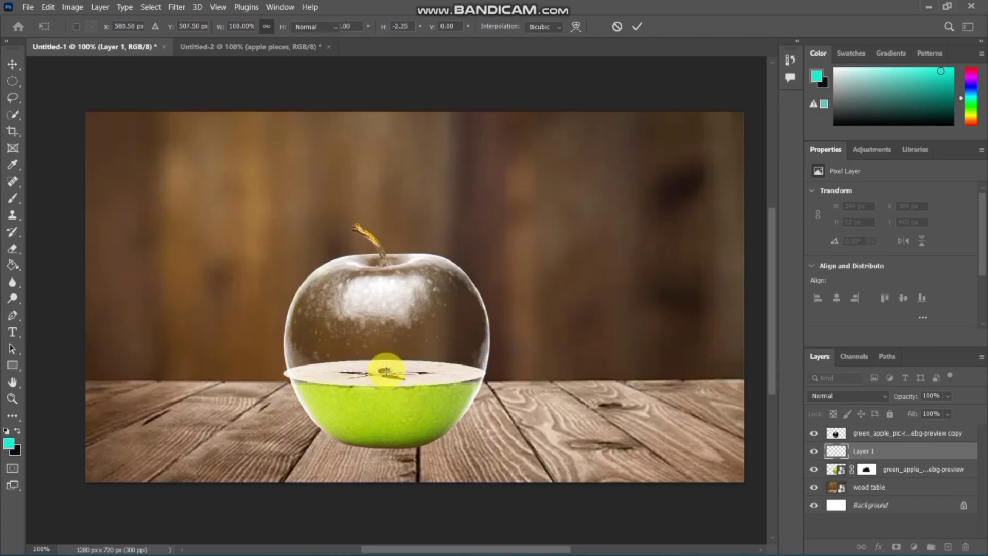
key(m)
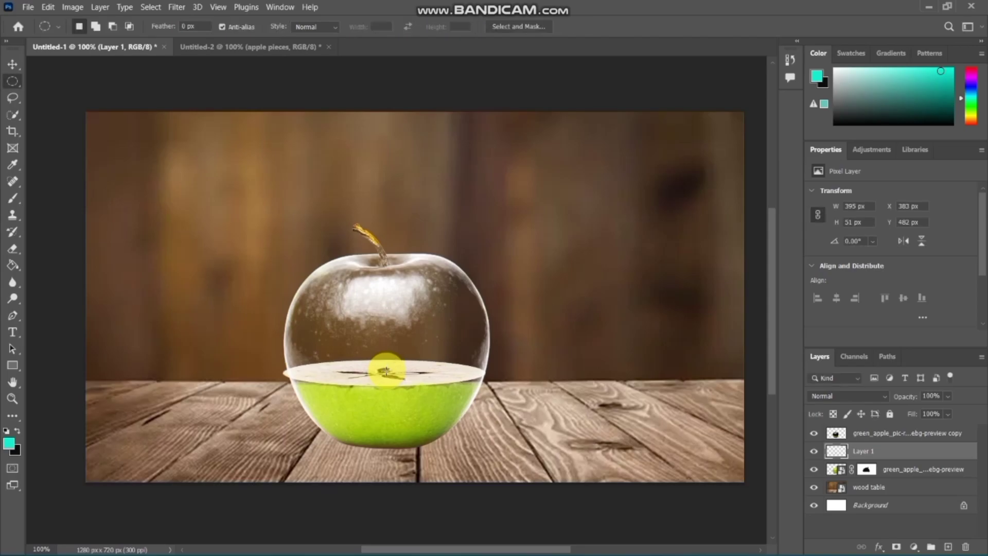
Step: Nudge the flattened slice slightly right and down into final position
key(ctrl+t)
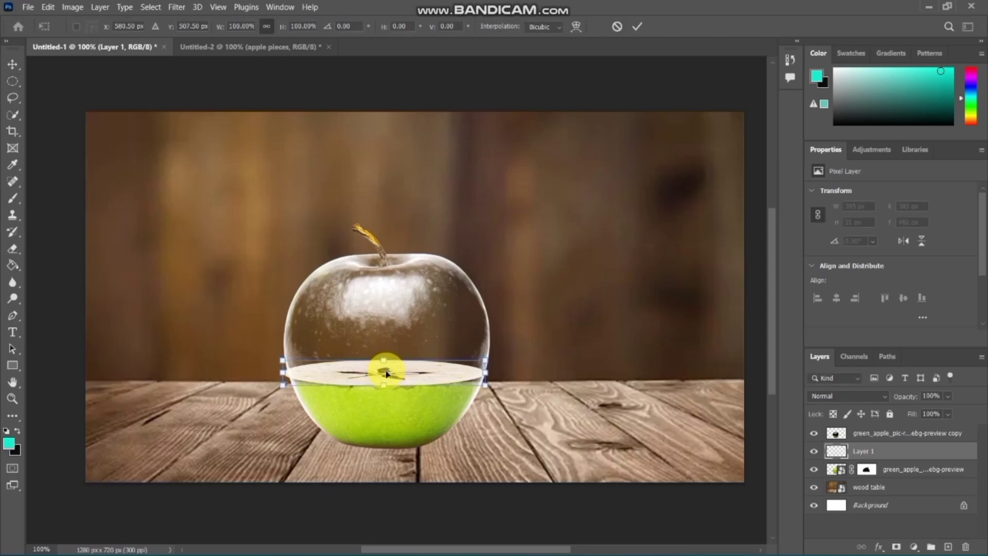
drag(387, 375, 391, 376)
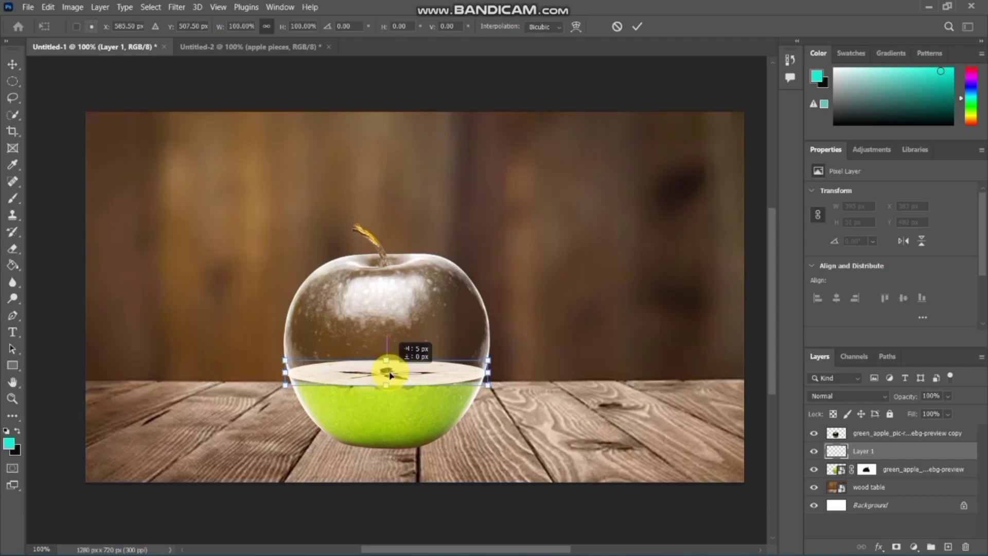
key(Return)
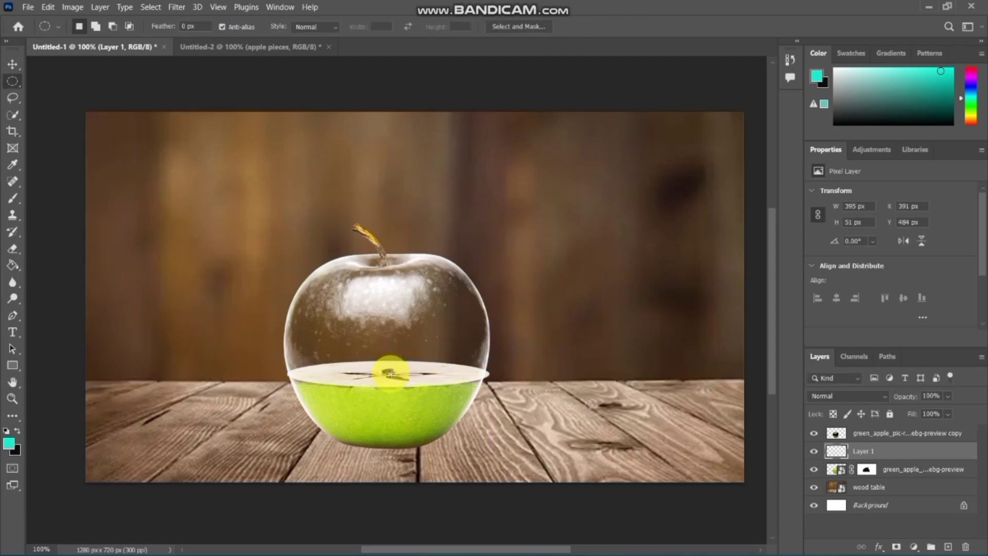
key(ctrl+t)
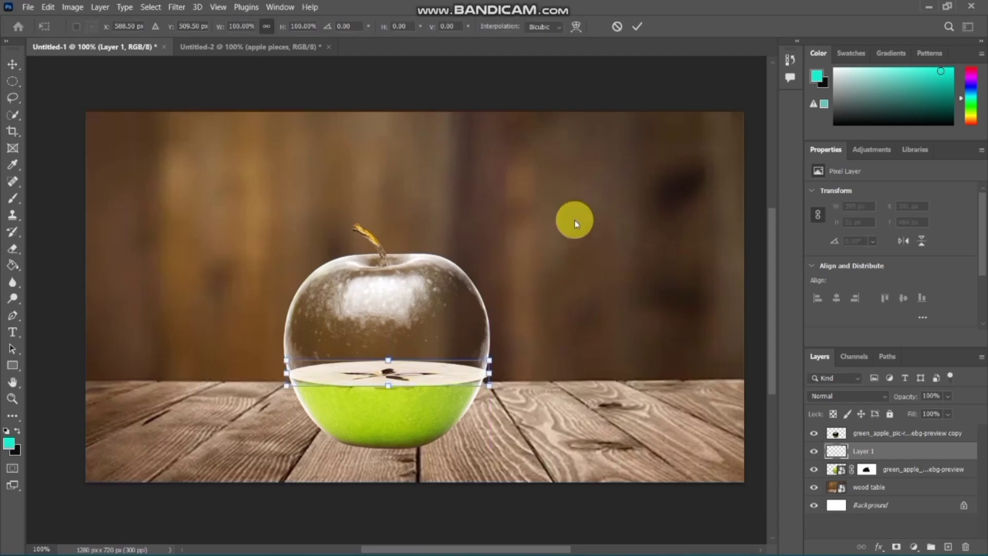
Step: Warp the slice's left, right and top edges so they curve against the apple's rim
click(577, 27)
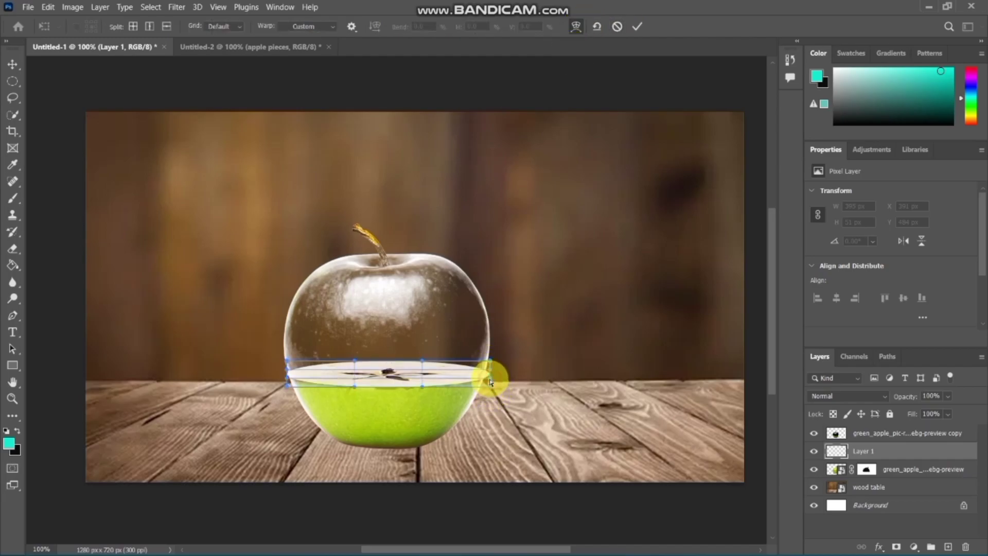
mouse_move(482, 381)
mouse_down()
mouse_move(482, 364)
mouse_move(491, 390)
mouse_move(492, 363)
mouse_move(489, 386)
mouse_up()
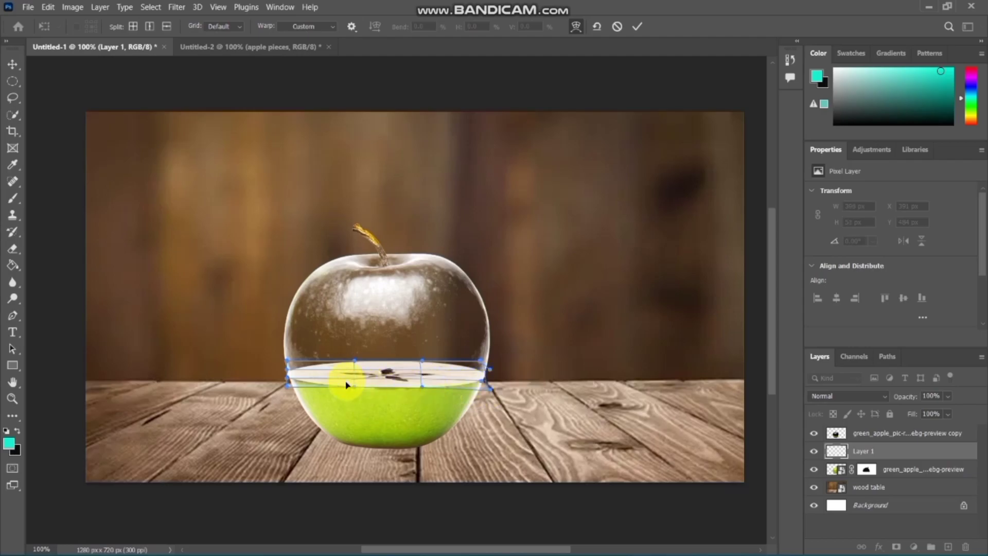
drag(354, 362, 354, 367)
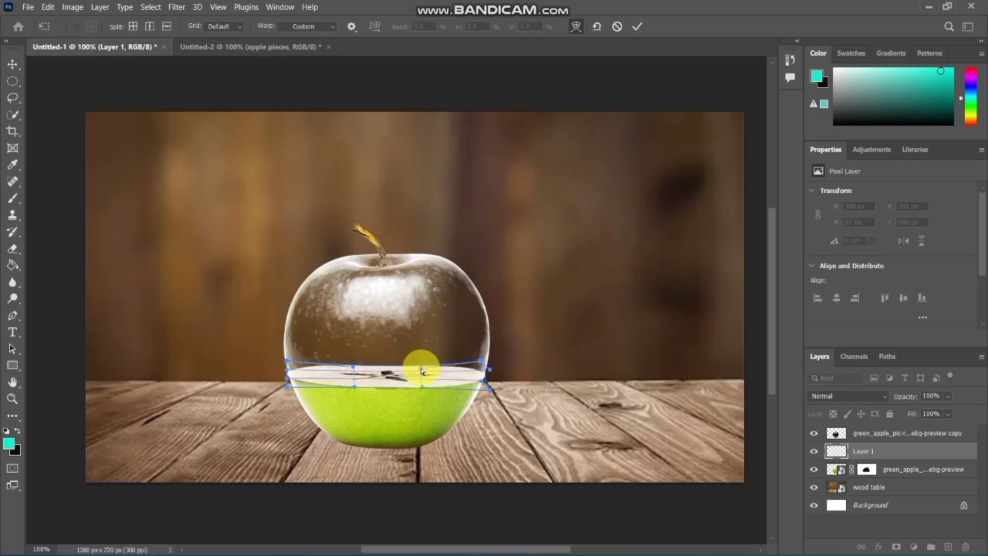
drag(422, 362, 422, 365)
drag(287, 360, 288, 384)
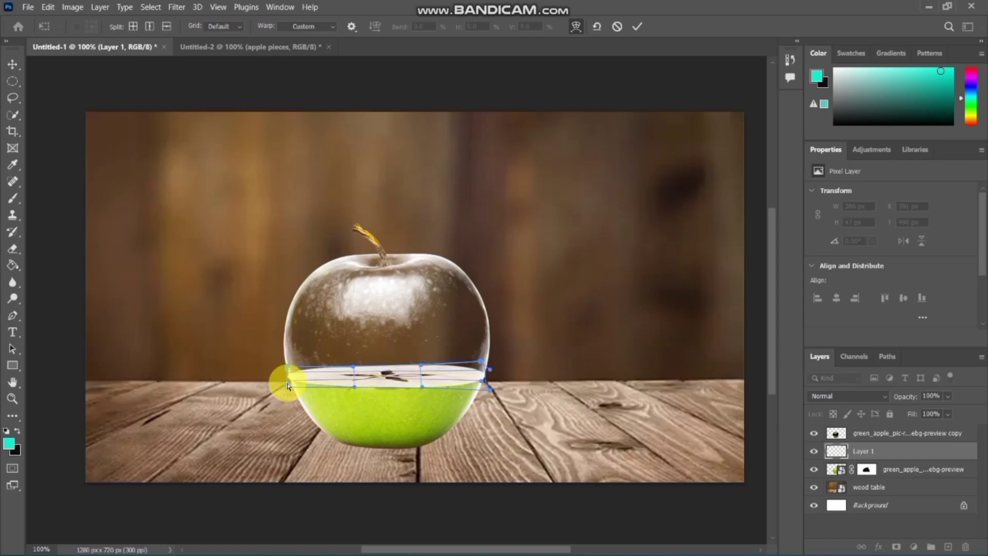
drag(287, 386, 288, 384)
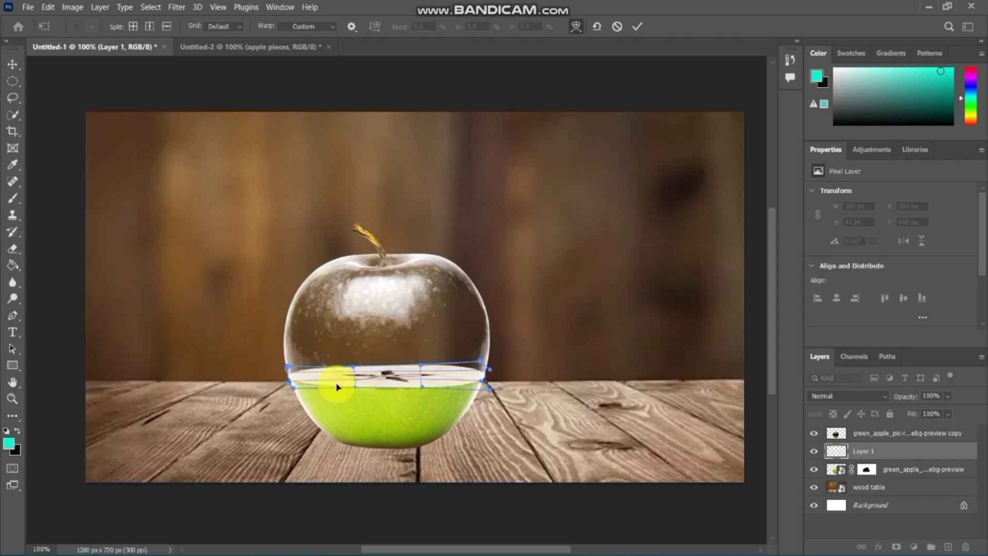
key(Return)
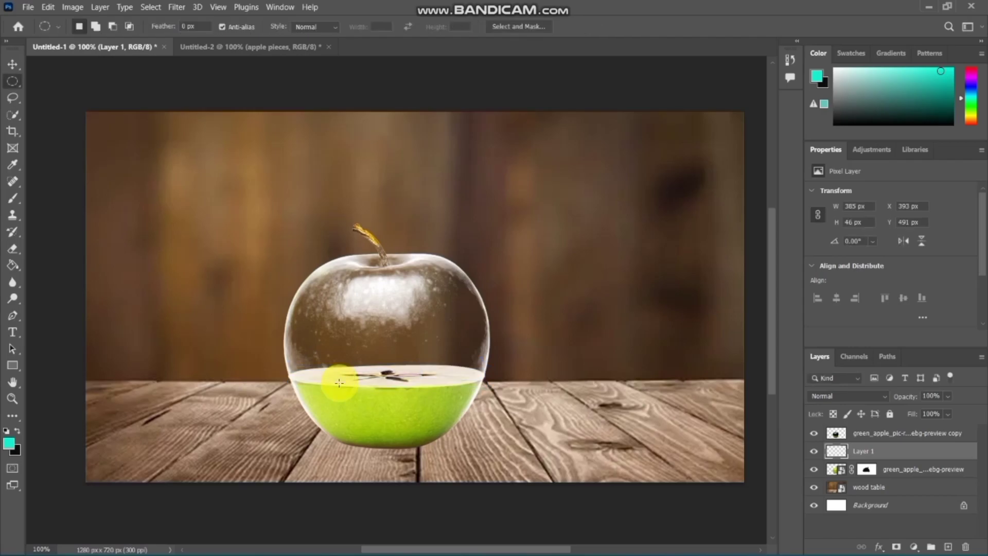
Step: With the glass apple copy layer selected, place the water-wave photo as an embedded layer
click(866, 435)
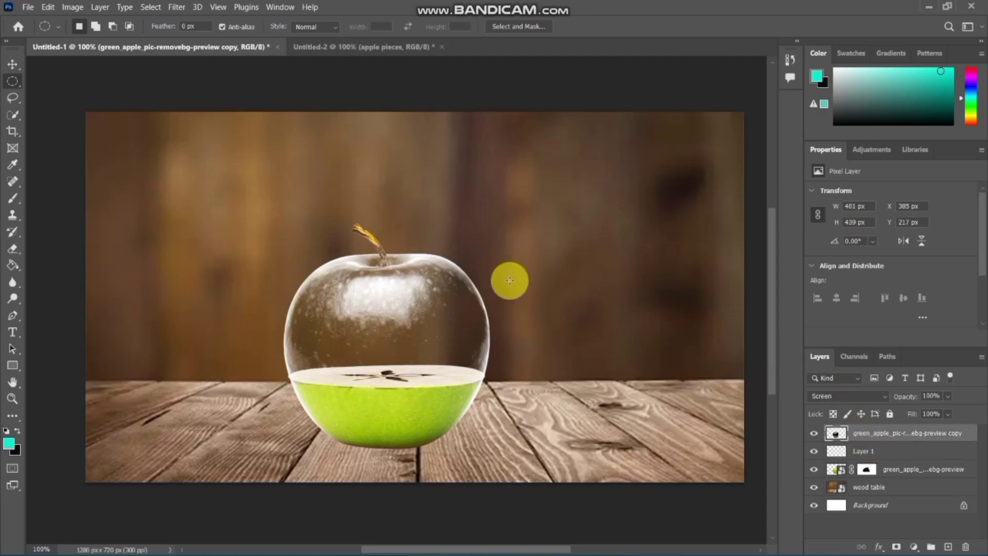
key(ctrl+r)
key(v)
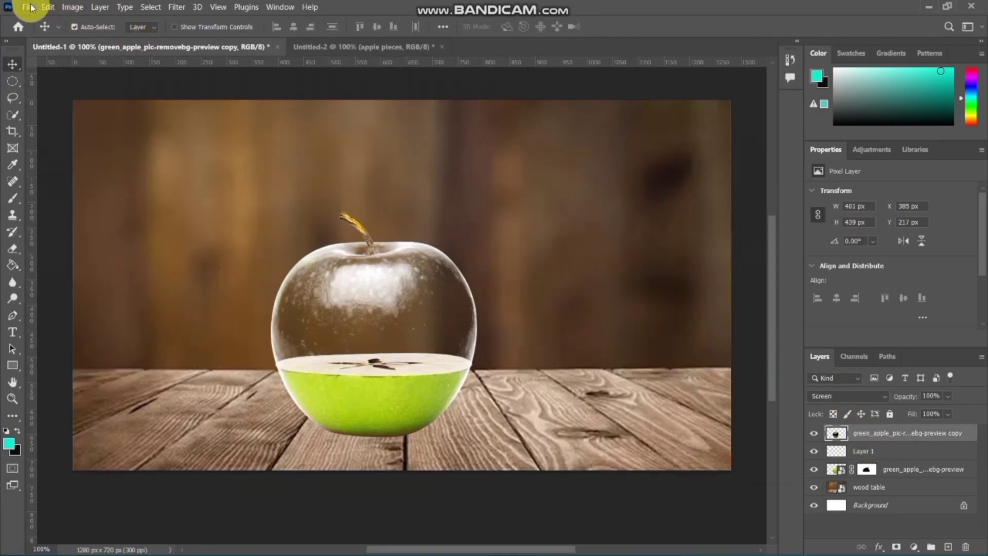
click(28, 7)
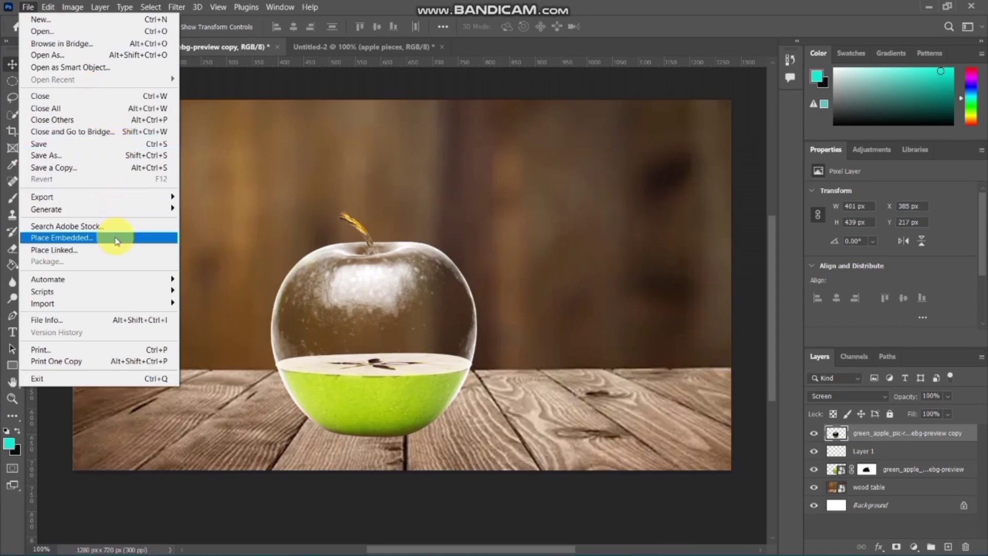
click(115, 238)
click(149, 105)
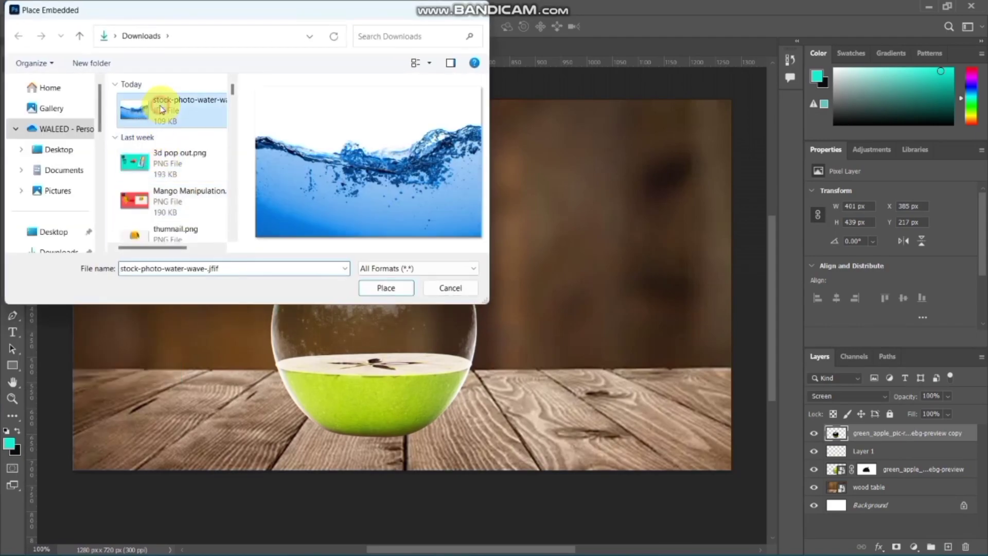
click(385, 287)
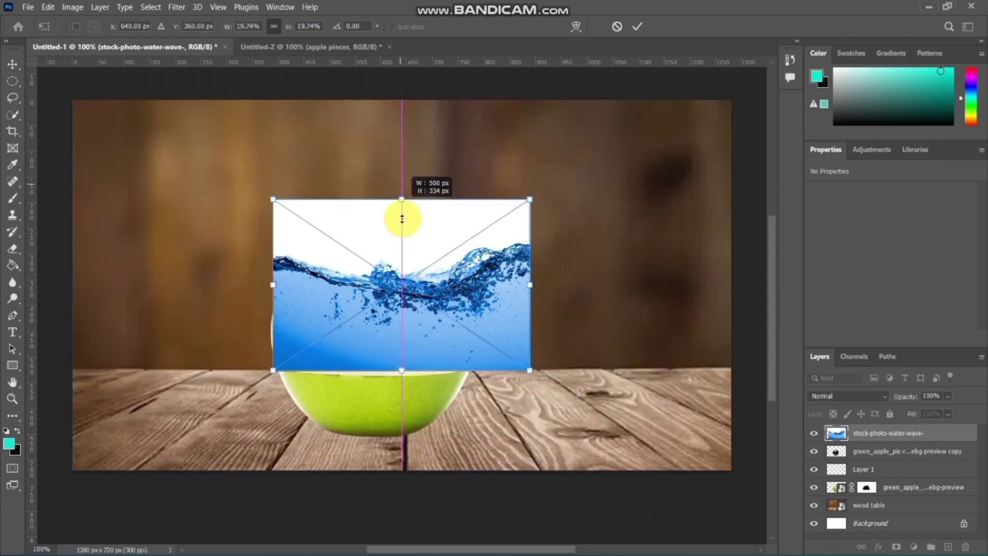
Step: Shrink, widen and tilt the water photo into a flat band across the apple's middle
drag(403, 101, 400, 228)
drag(401, 284, 375, 341)
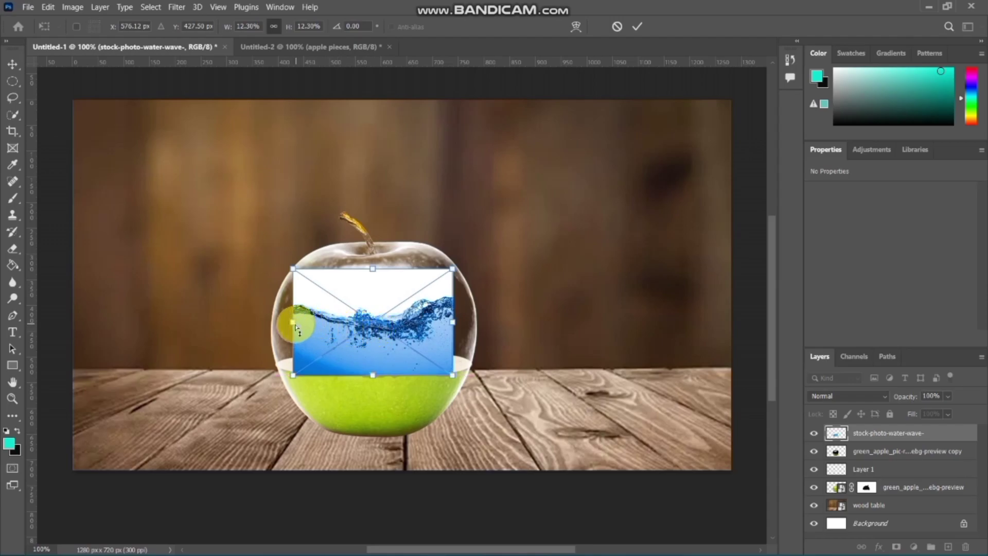
drag(292, 322, 277, 316)
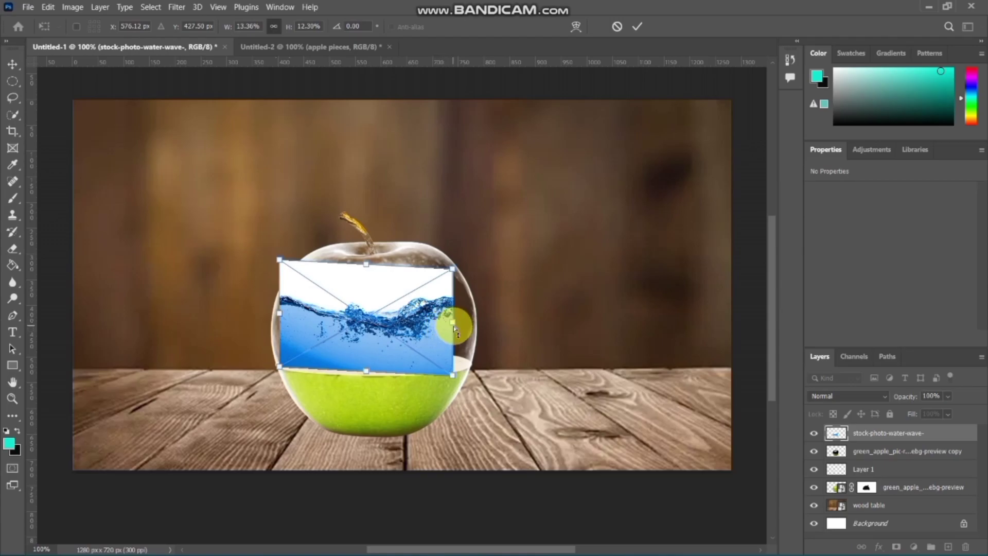
drag(453, 324, 470, 324)
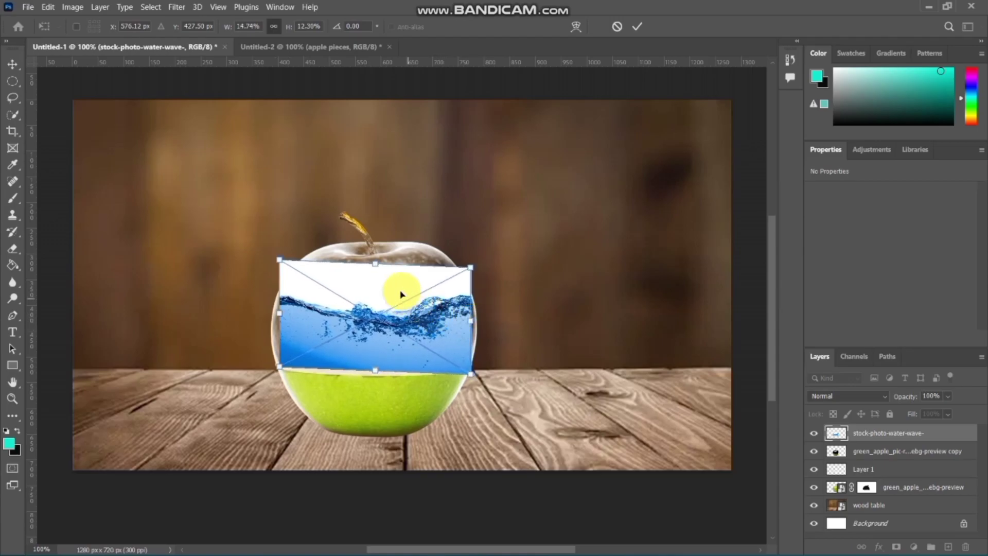
drag(376, 265, 378, 294)
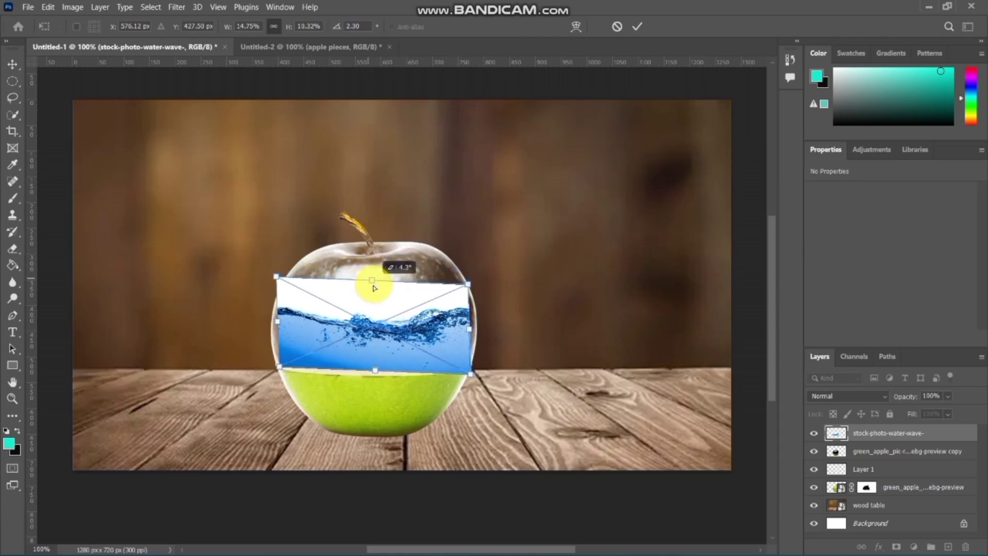
key(Return)
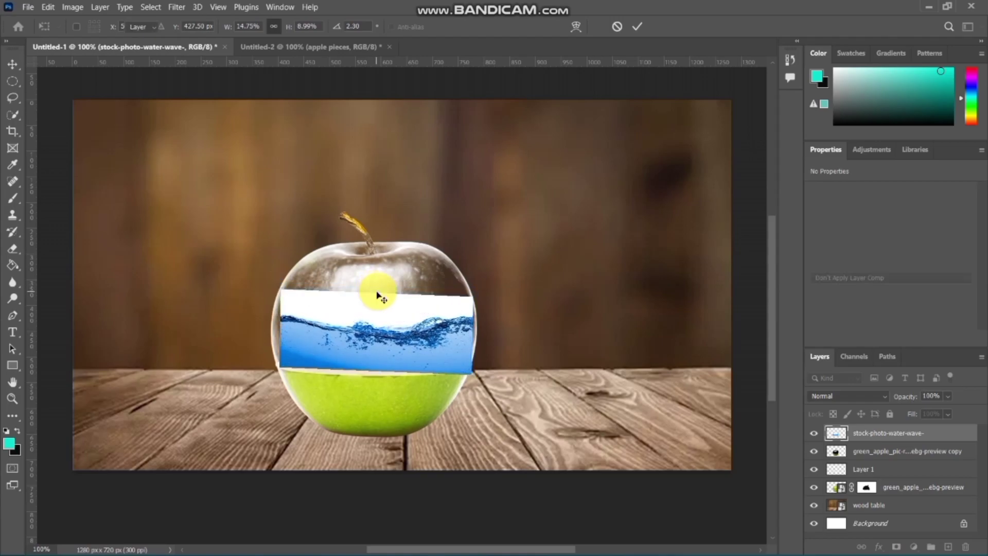
key(ctrl+t)
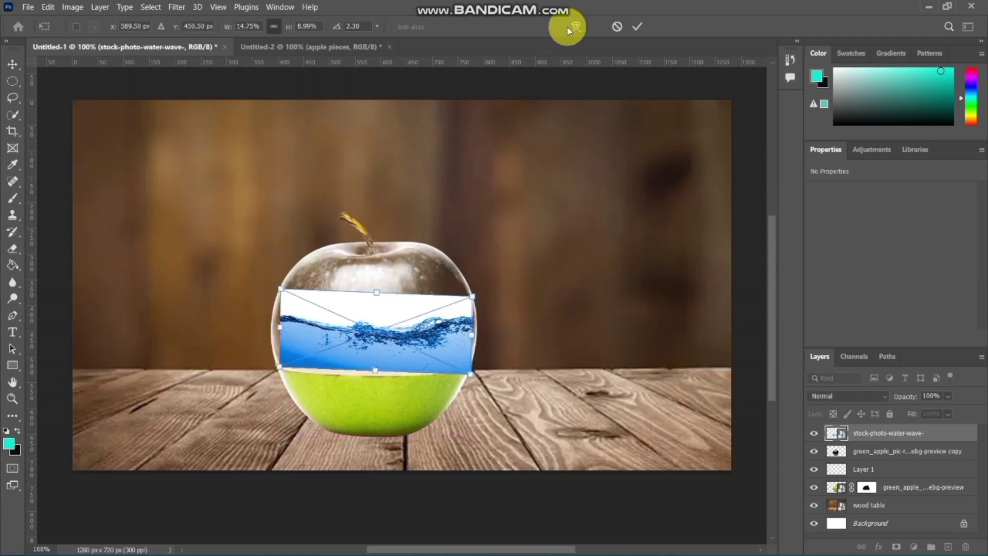
Step: Warp the water band's right and left edges out to the apple's curved sides
click(573, 26)
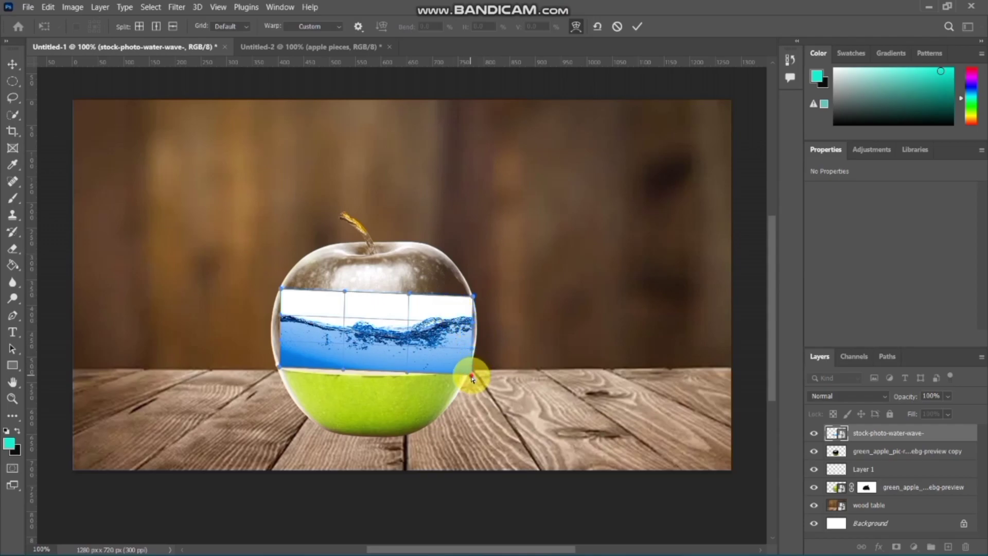
drag(471, 377, 474, 369)
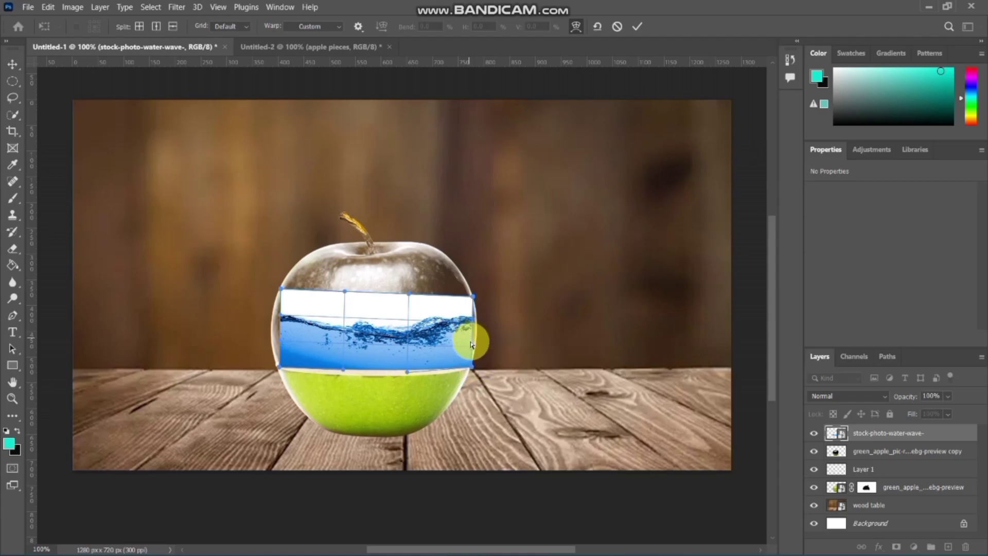
drag(473, 347, 478, 350)
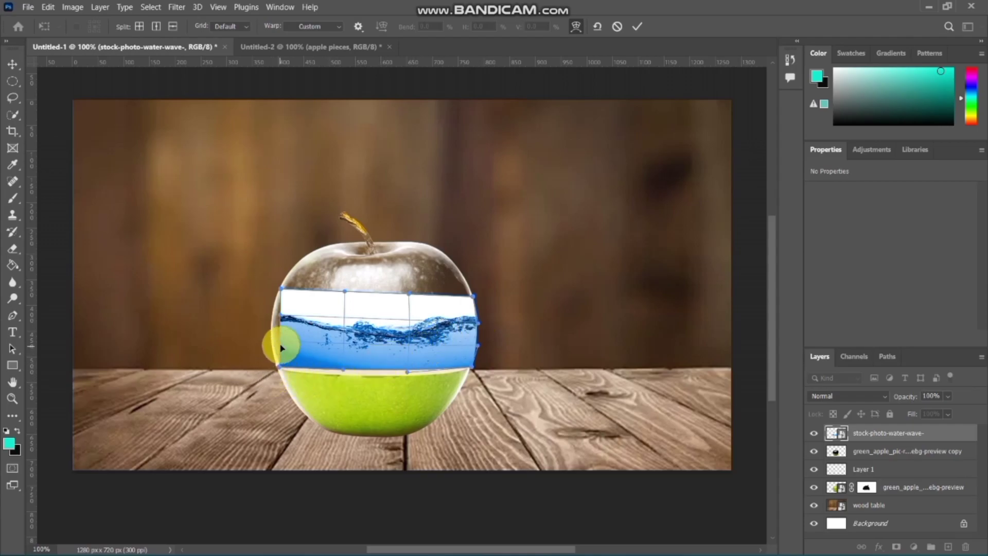
drag(280, 345, 266, 345)
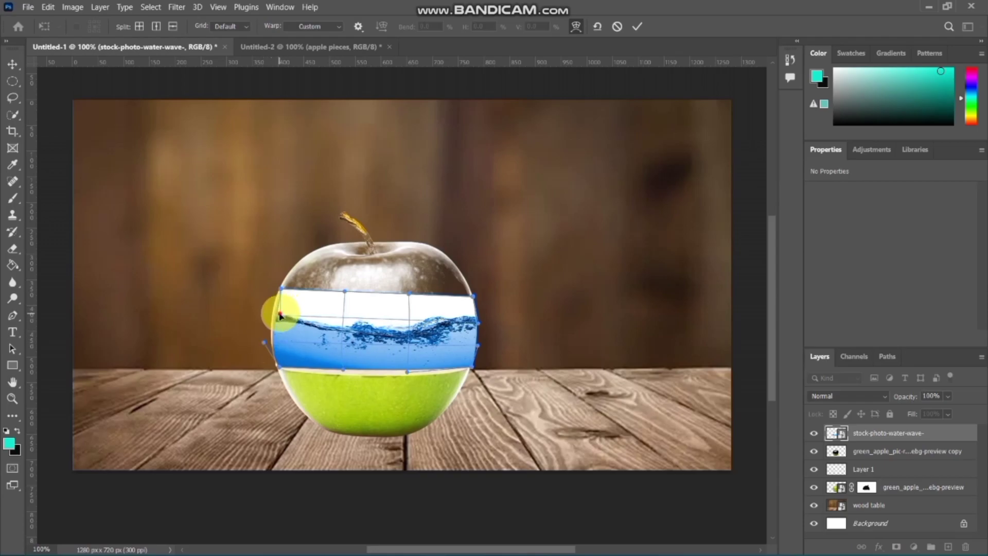
drag(280, 307, 275, 305)
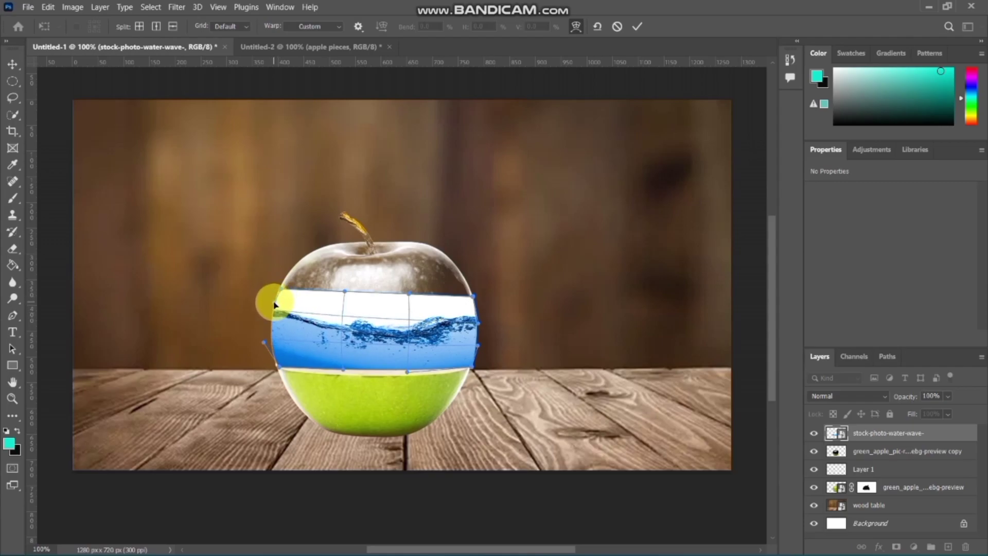
Step: Curve the water's top-left corner and lower edge along the green base, then apply the warp
drag(275, 304, 278, 295)
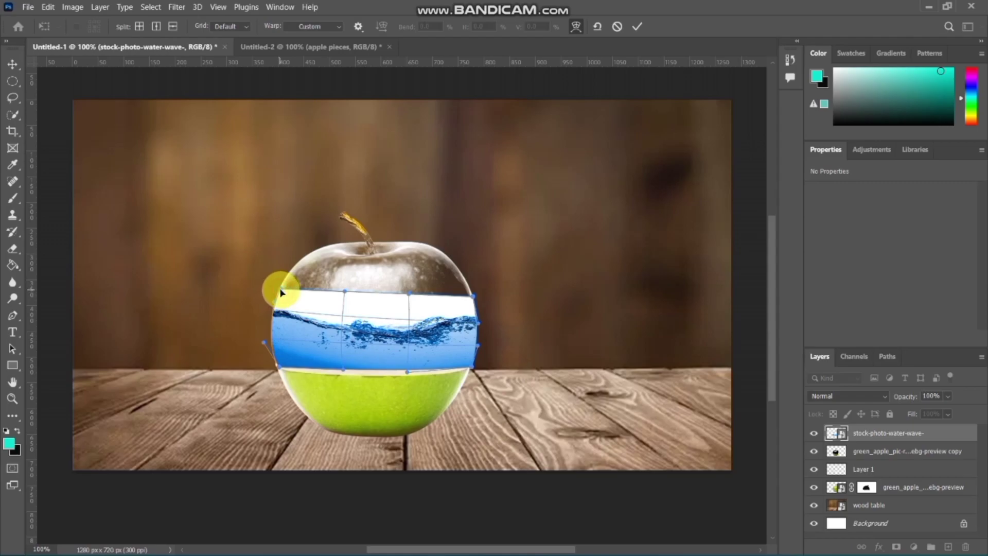
drag(280, 292, 280, 290)
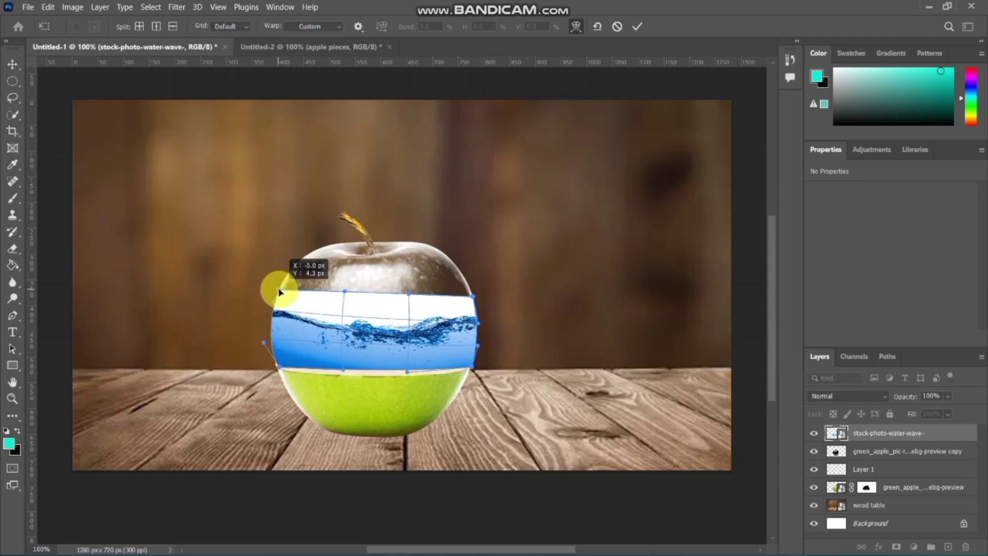
click(349, 392)
drag(348, 392, 327, 380)
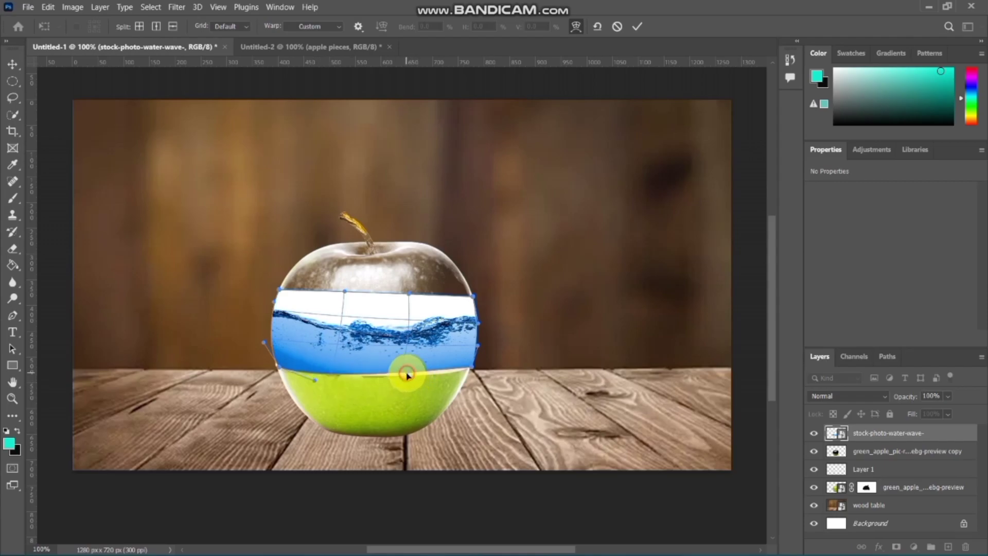
drag(406, 375, 447, 380)
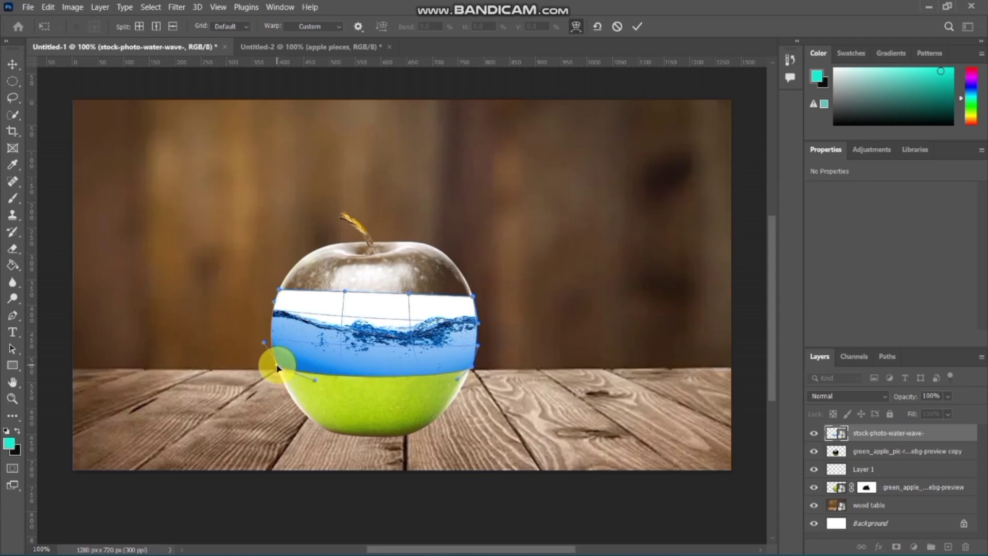
drag(277, 368, 276, 369)
key(Return)
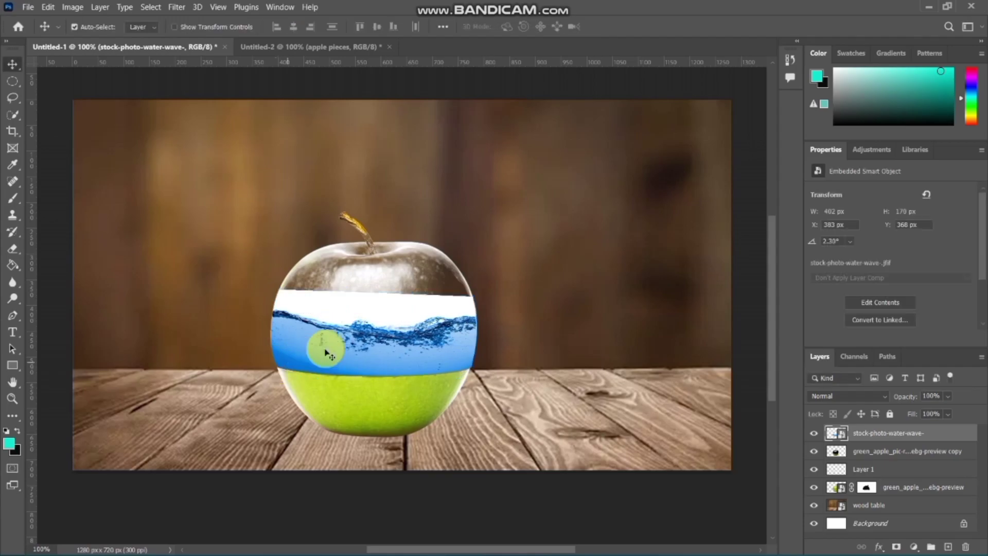
Step: Clip the water layer to the apple and lower its opacity to about half
right_click(914, 436)
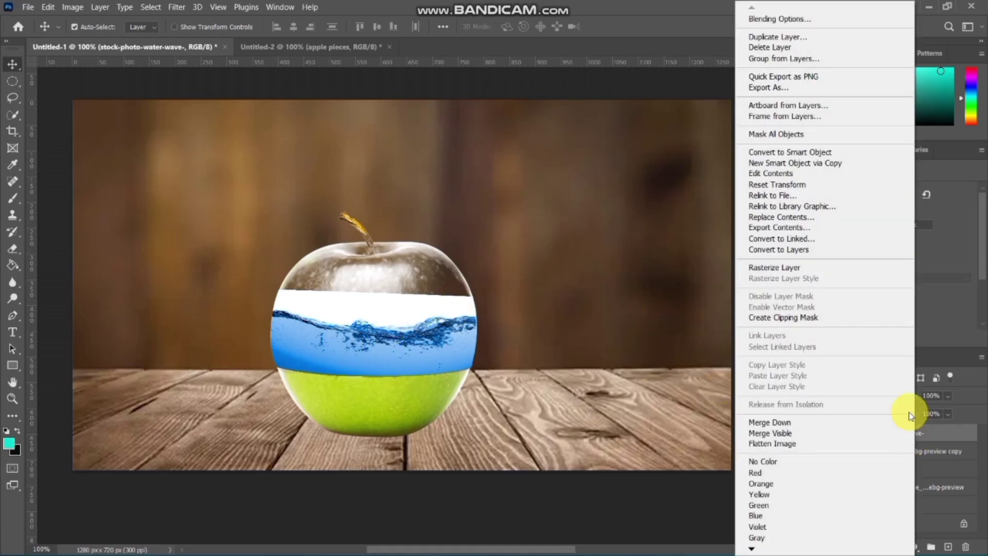
click(856, 318)
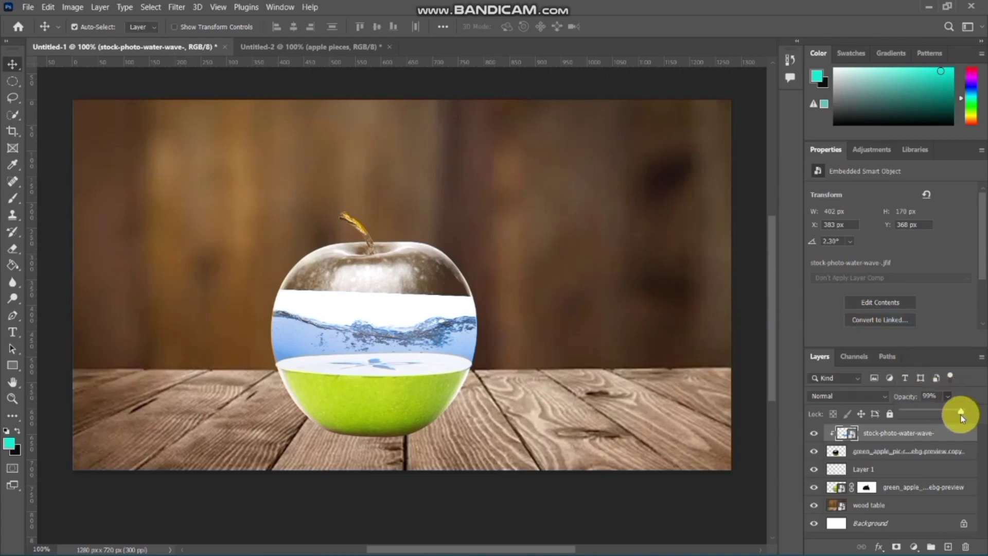
drag(961, 415, 931, 410)
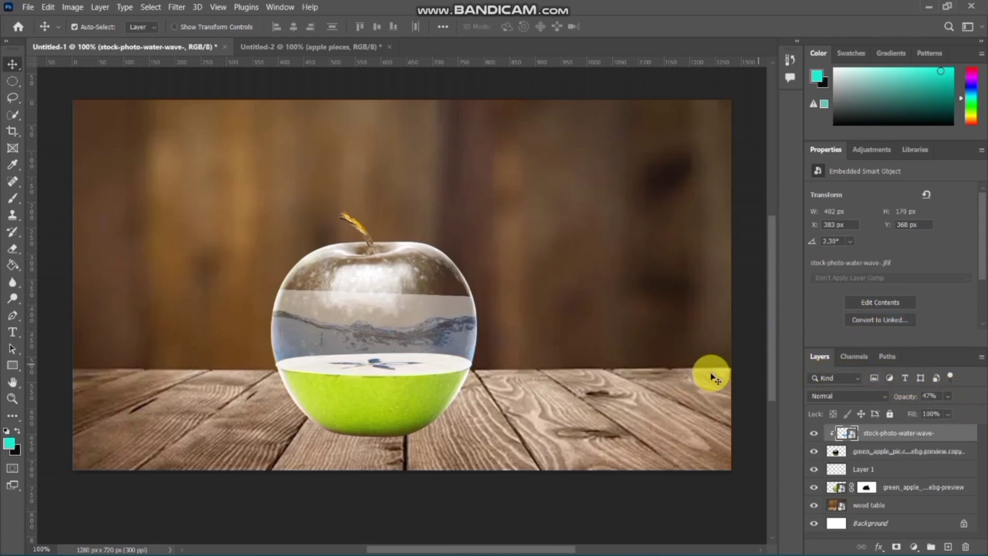
Step: Add a layer mask, restore full opacity, and brush away the white band above the water
click(898, 547)
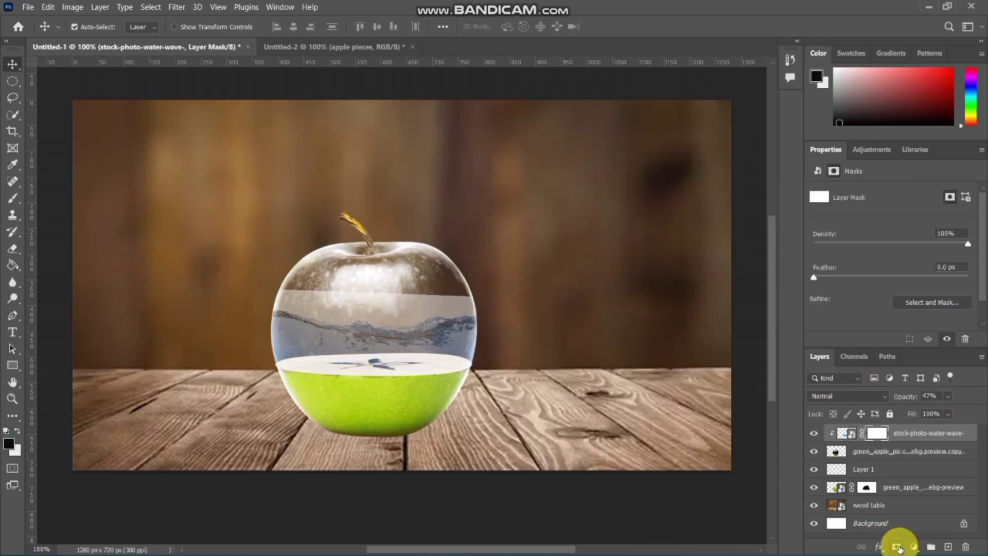
click(13, 198)
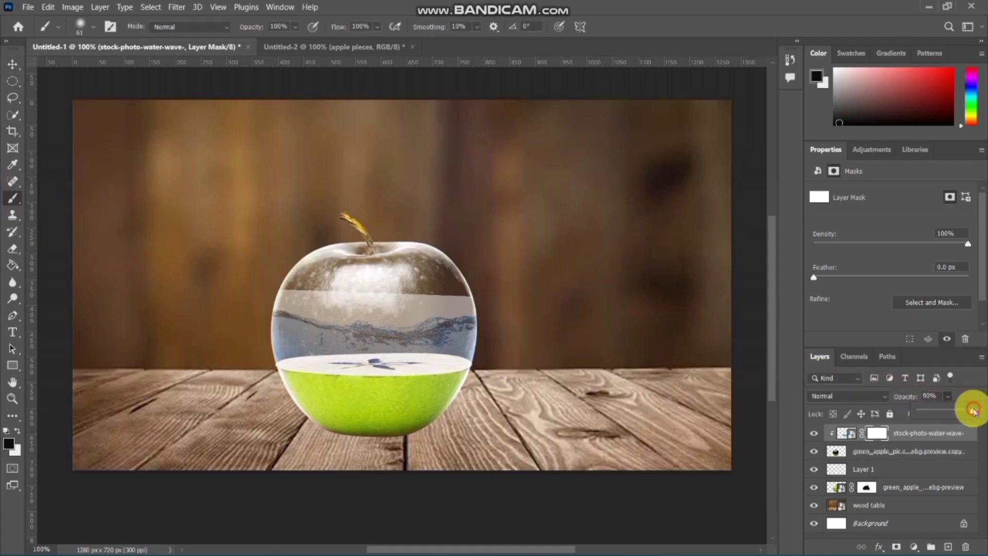
drag(973, 410, 978, 410)
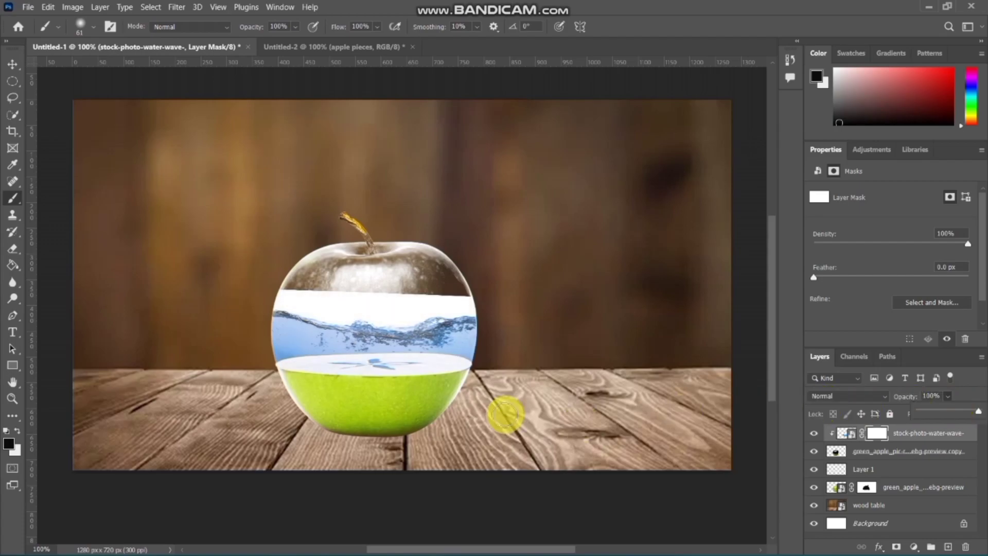
mouse_move(363, 303)
mouse_down()
mouse_move(393, 296)
mouse_move(353, 289)
mouse_move(419, 284)
mouse_move(441, 298)
mouse_move(463, 286)
mouse_move(468, 298)
mouse_move(435, 298)
mouse_move(460, 305)
mouse_move(459, 287)
mouse_move(278, 293)
mouse_move(309, 291)
mouse_move(338, 307)
mouse_move(403, 293)
mouse_move(392, 307)
mouse_move(421, 311)
mouse_move(379, 315)
mouse_move(287, 311)
mouse_move(274, 291)
mouse_move(375, 280)
mouse_move(463, 293)
mouse_move(434, 288)
mouse_move(403, 317)
mouse_move(275, 309)
mouse_move(371, 286)
mouse_move(463, 293)
mouse_move(551, 341)
mouse_move(530, 298)
mouse_move(500, 346)
mouse_move(207, 169)
mouse_move(13, 21)
mouse_up()
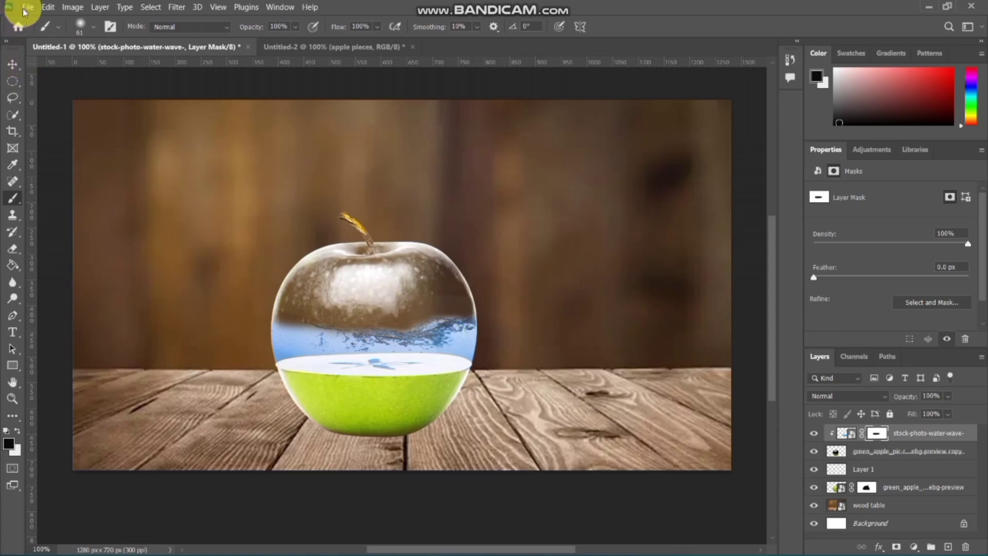
Step: Place Fish-removebg-preview.png as an embedded goldfish layer
click(25, 7)
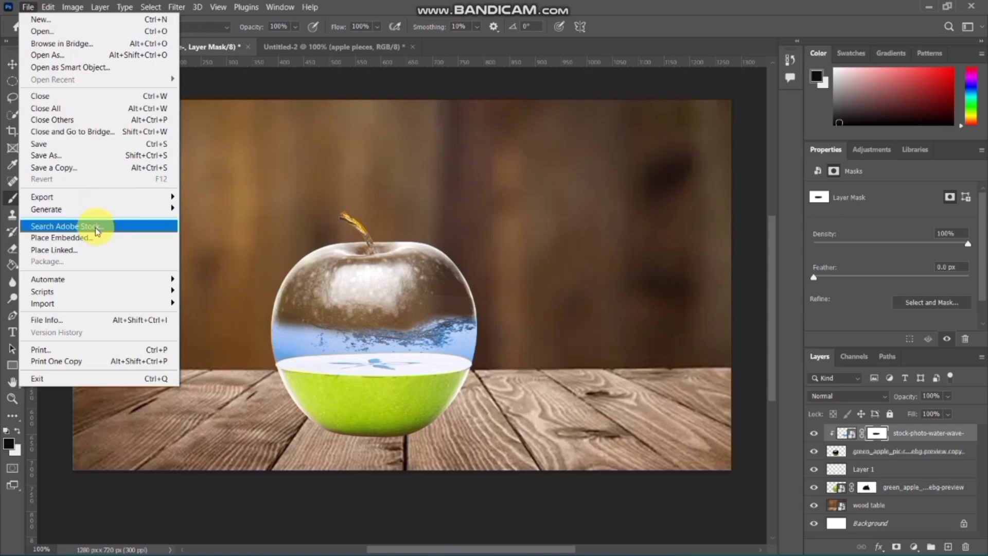
click(98, 238)
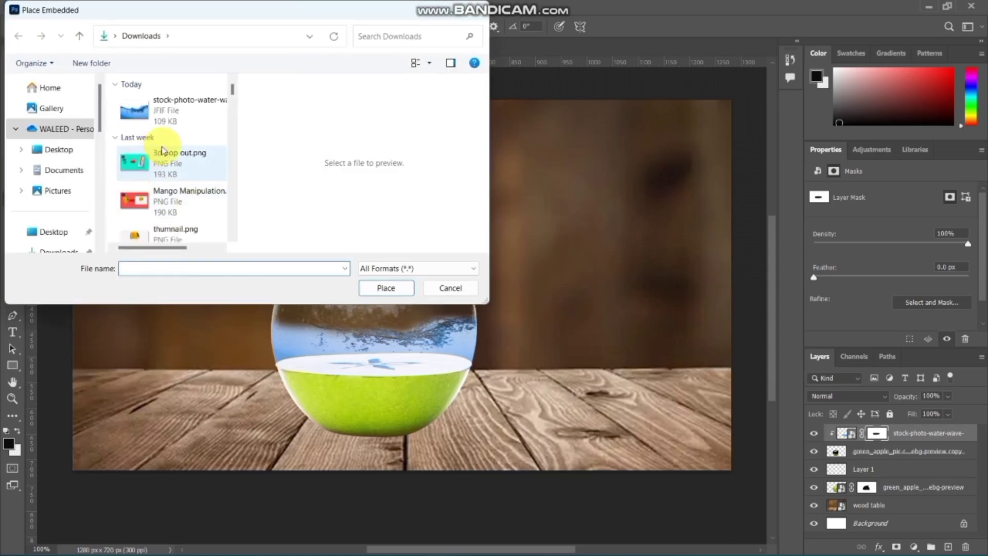
drag(231, 91, 231, 102)
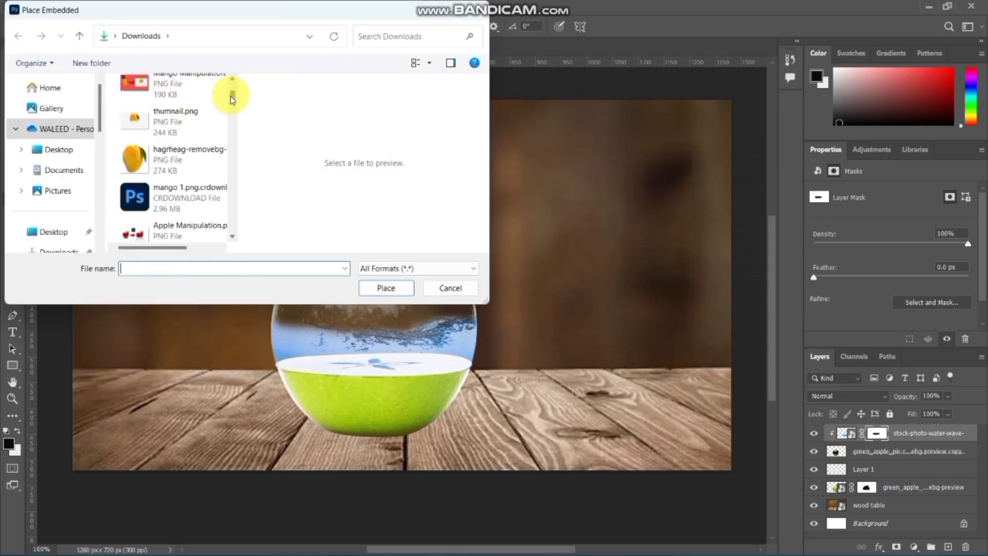
scroll(231, 103, down, 2)
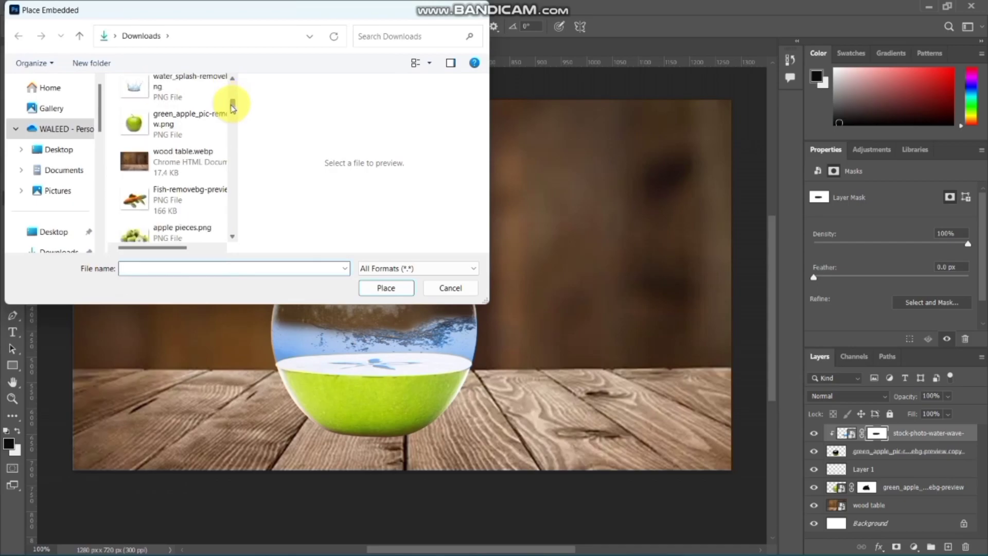
scroll(231, 102, down, 1)
click(190, 163)
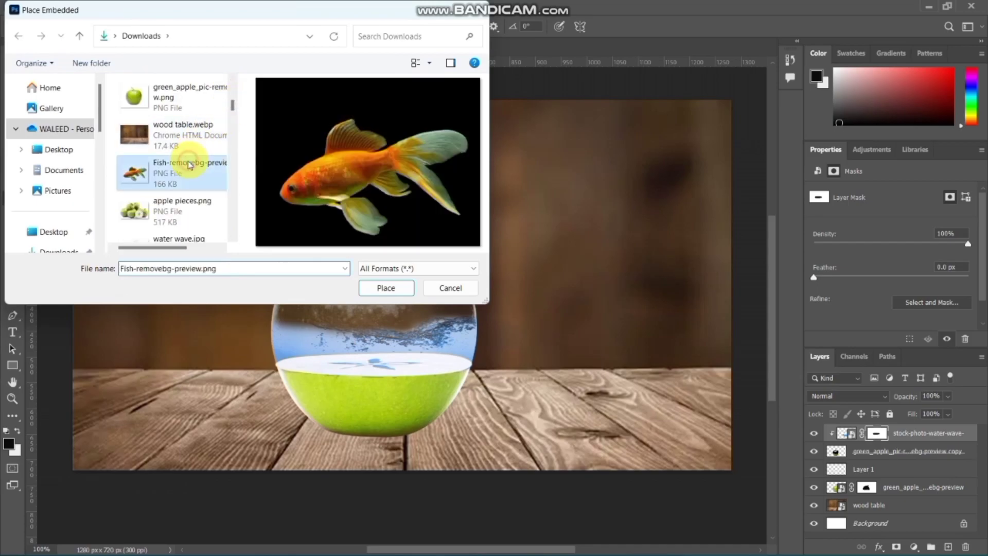
click(376, 287)
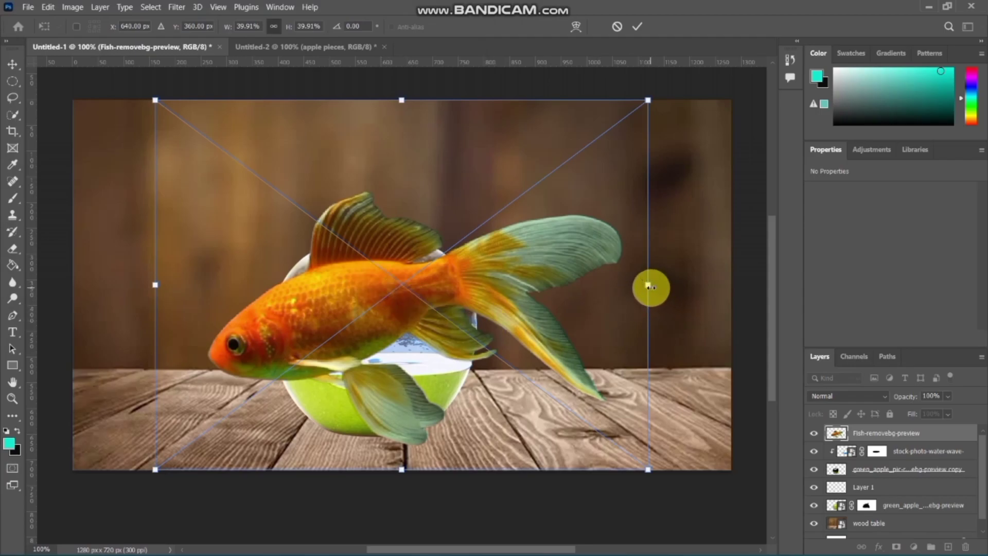
Step: Shrink the goldfish and move it down into the blue water
mouse_move(647, 284)
mouse_down()
mouse_move(608, 294)
mouse_move(468, 287)
mouse_up()
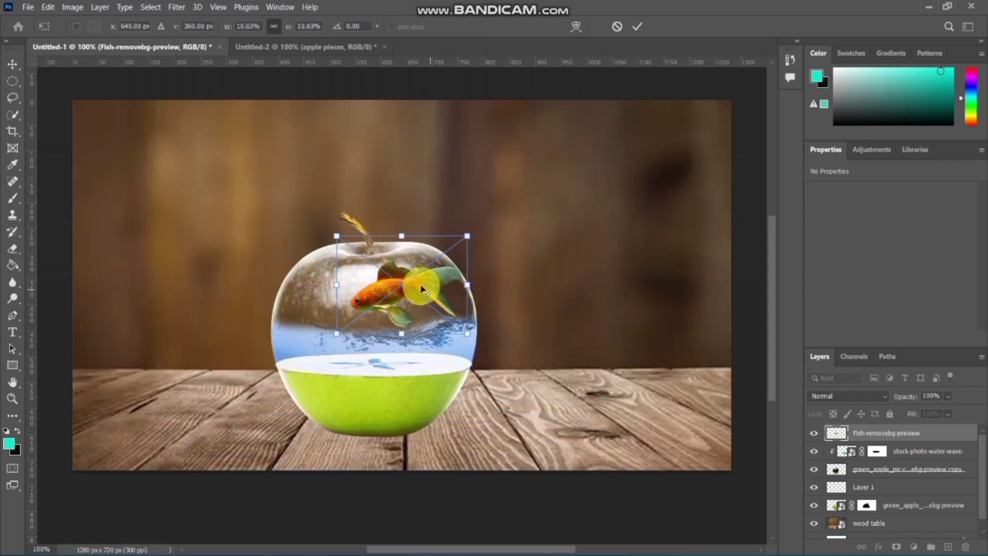
drag(403, 311, 400, 313)
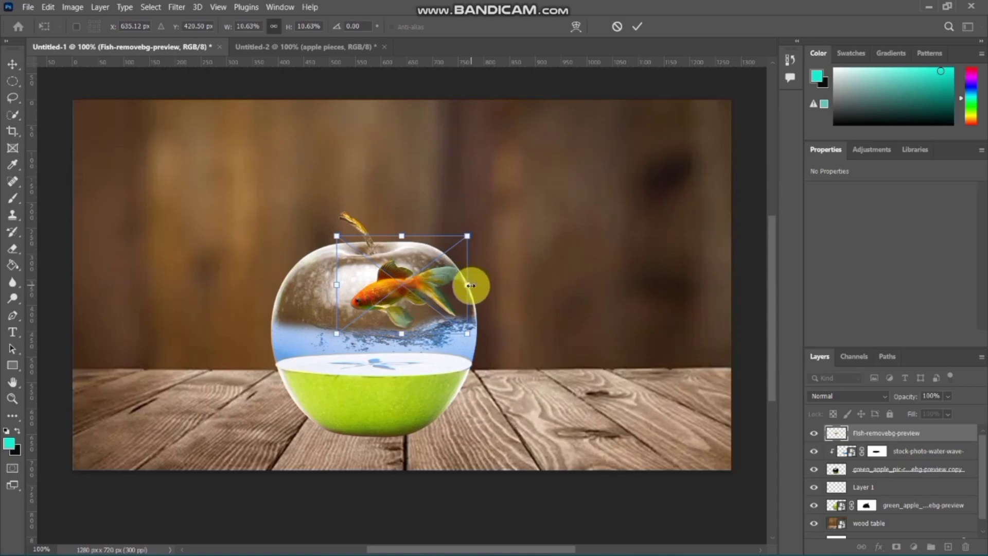
mouse_move(468, 285)
mouse_down()
mouse_move(440, 285)
mouse_move(364, 349)
mouse_move(401, 350)
mouse_up()
Step: Commit the goldfish, duplicate its layer, and move the copy left as a second fish
click(412, 346)
key(Return)
key(b)
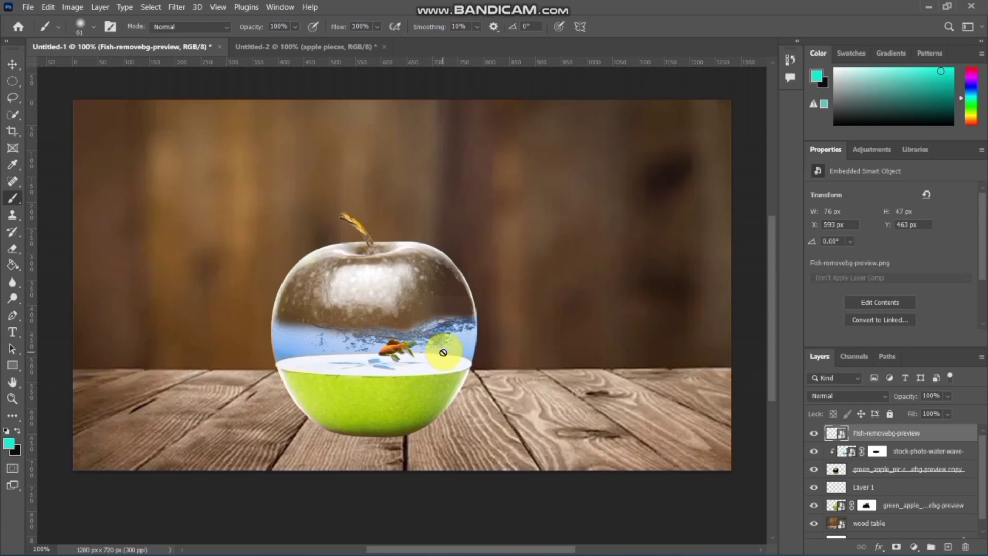
key(ctrl+j)
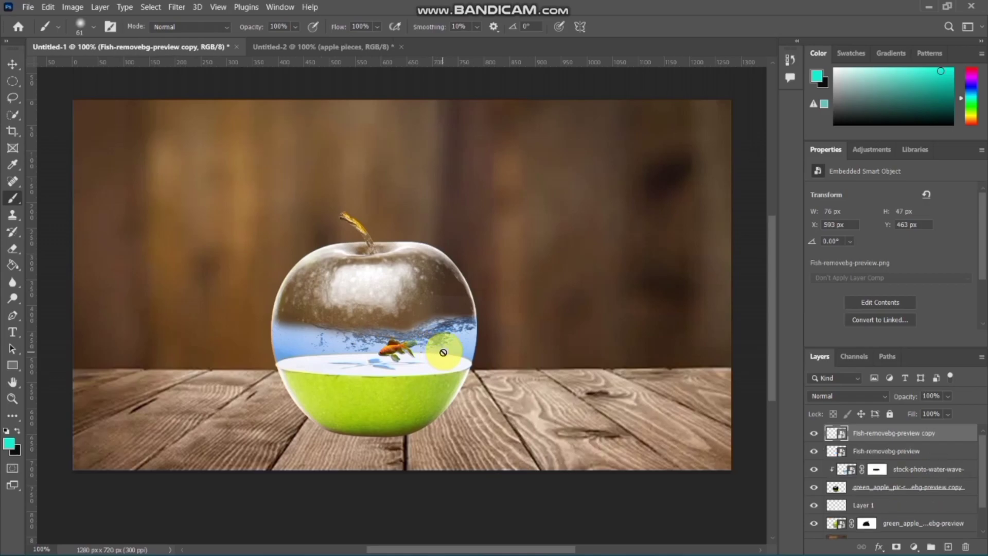
key(ctrl+t)
drag(386, 352, 326, 352)
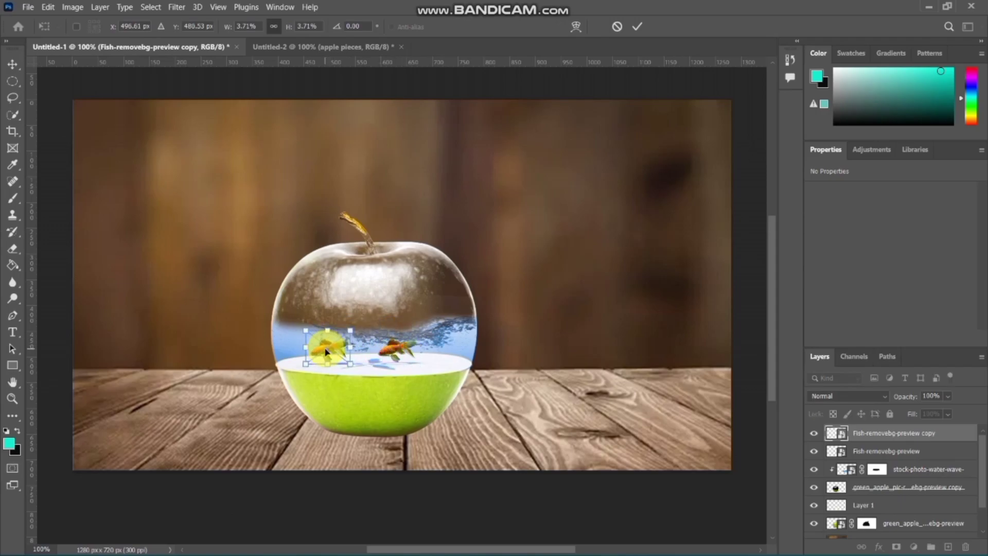
key(Return)
key(b)
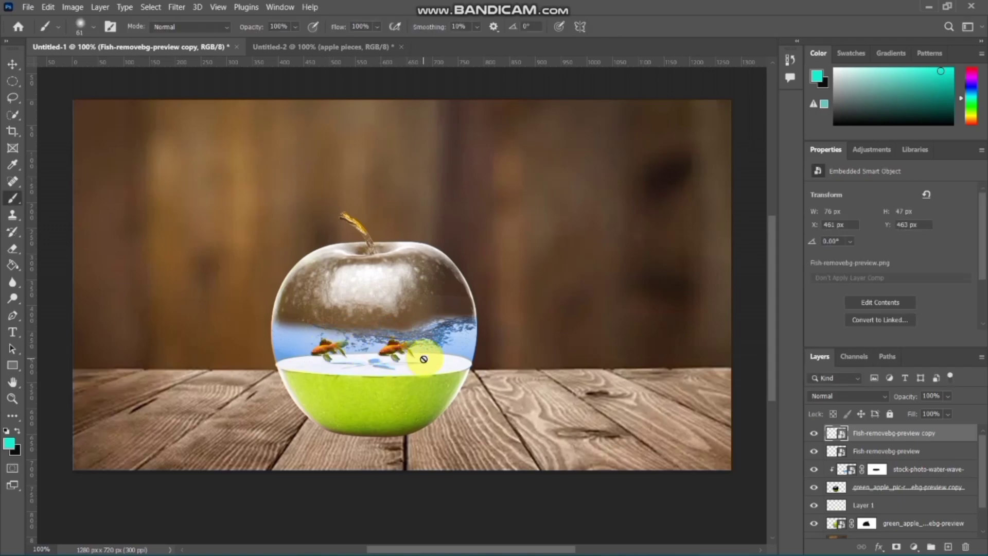